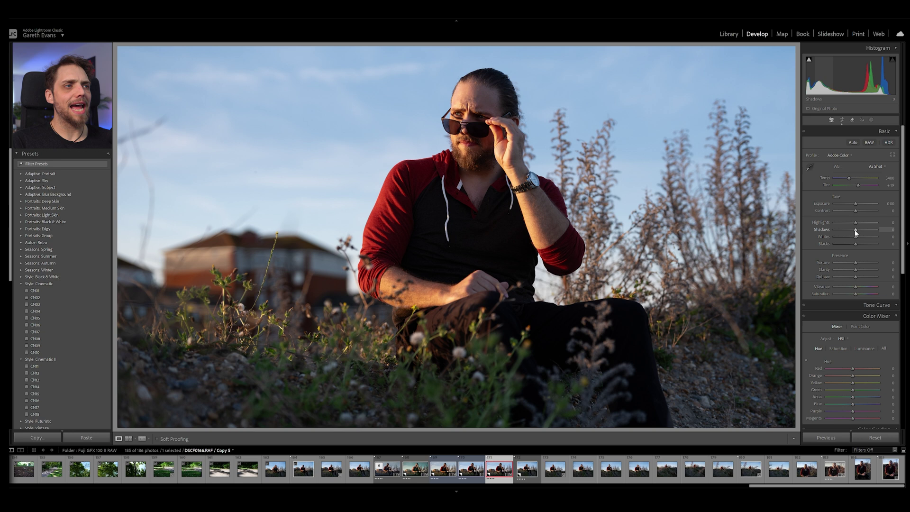
# Step: Set Shadows to +22, Highlights to −10 and Saturation to −17 in the Basic panel
pyautogui.moveTo(856, 233); pyautogui.dragTo(860, 234)
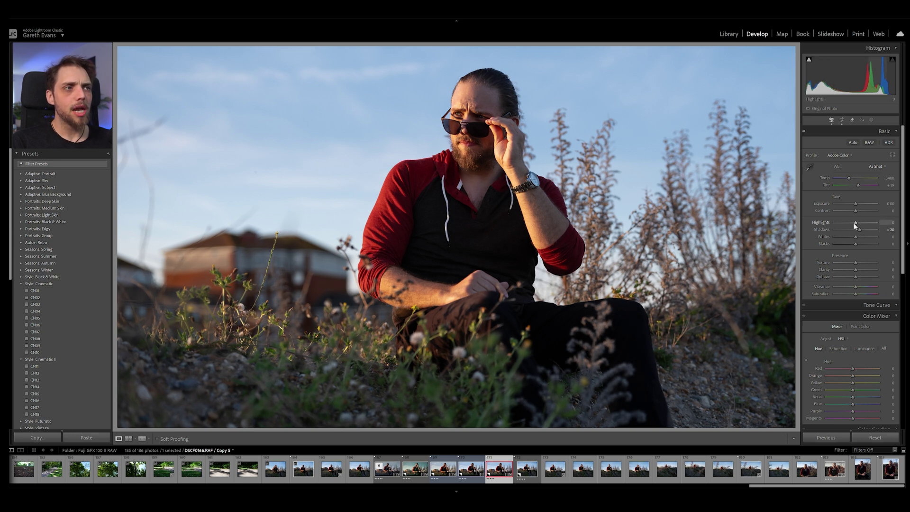
pyautogui.click(849, 223)
pyautogui.moveTo(848, 223); pyautogui.dragTo(852, 224)
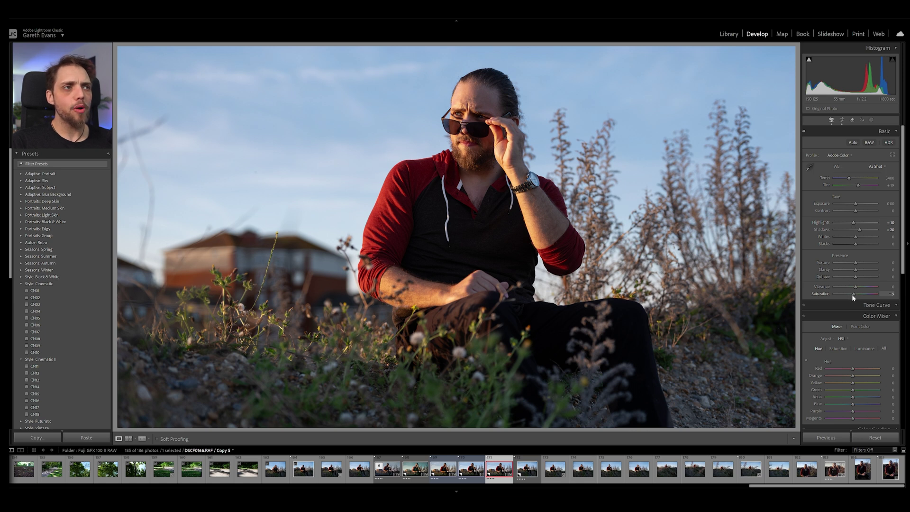
pyautogui.moveTo(852, 295); pyautogui.dragTo(852, 296)
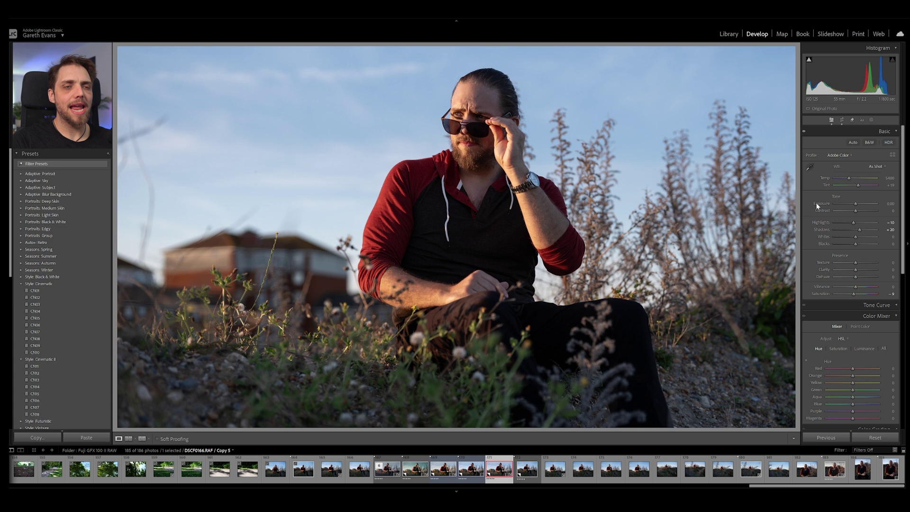
# Step: Add an automatic Select Sky mask and rename it 'Sky'
pyautogui.click(872, 120)
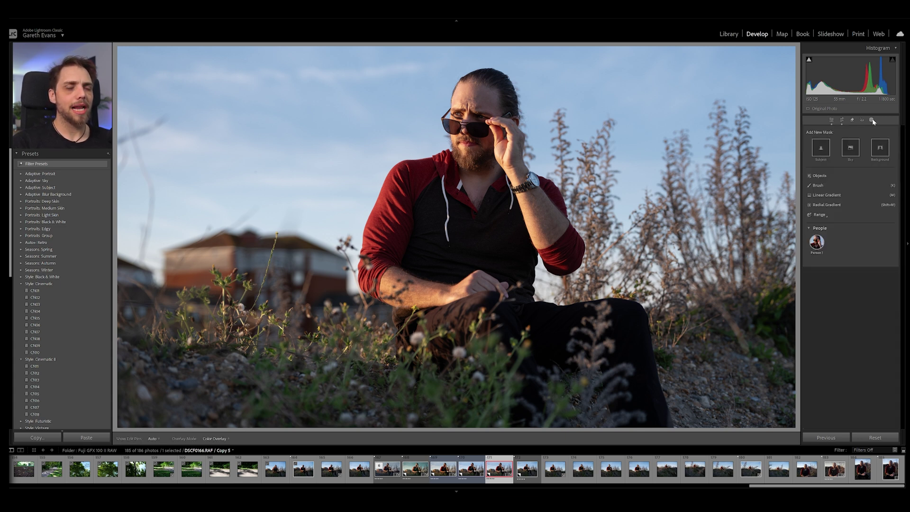
pyautogui.click(850, 151)
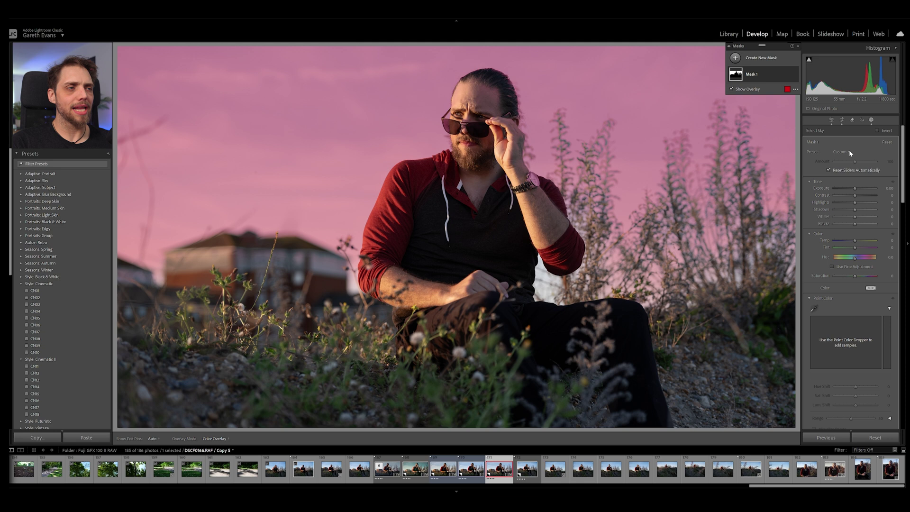
pyautogui.doubleClick(752, 75)
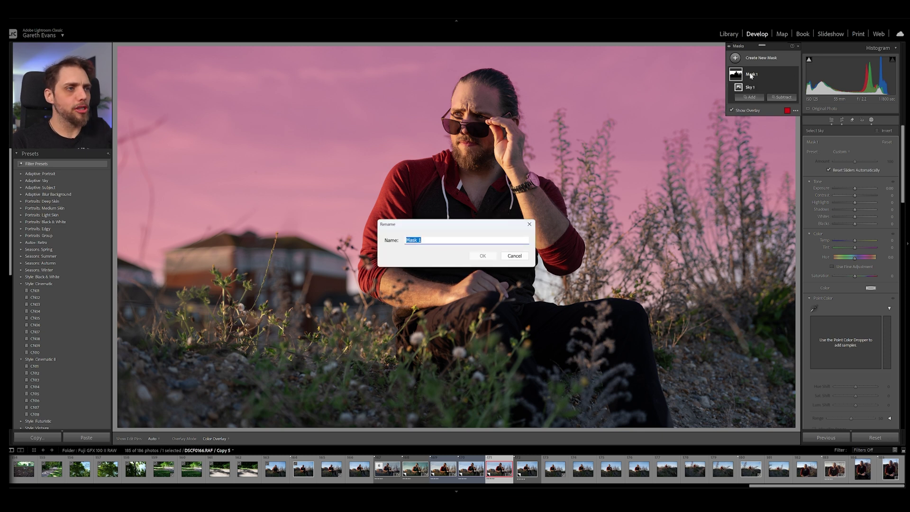
pyautogui.write('Sky')
pyautogui.press('Return')
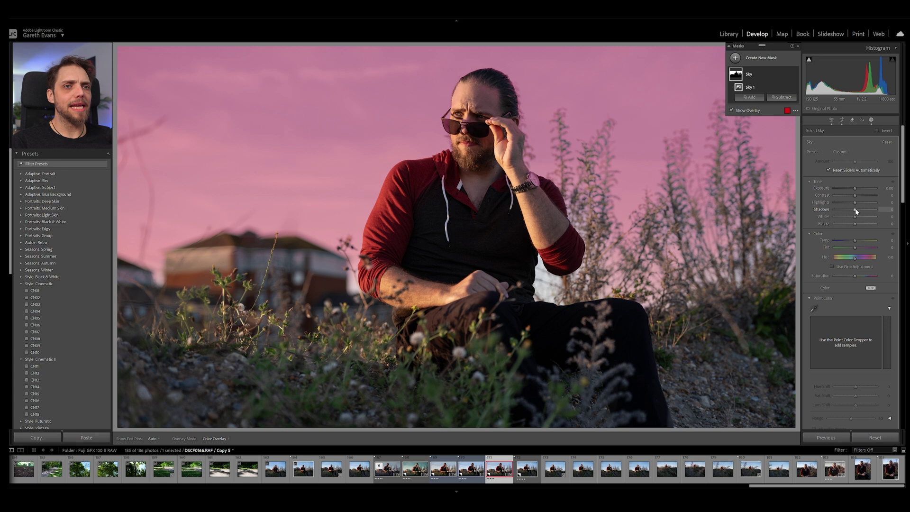
# Step: Lower the Sky mask's highlights to −9 and warm its temperature to 12
pyautogui.hotkey('shift', 'w')
pyautogui.moveTo(855, 202); pyautogui.dragTo(853, 203)
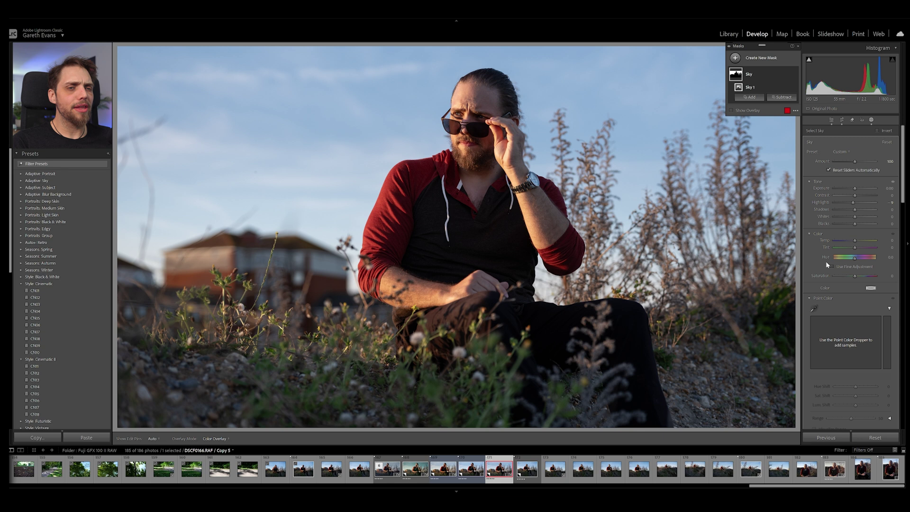
pyautogui.moveTo(855, 241); pyautogui.dragTo(859, 241)
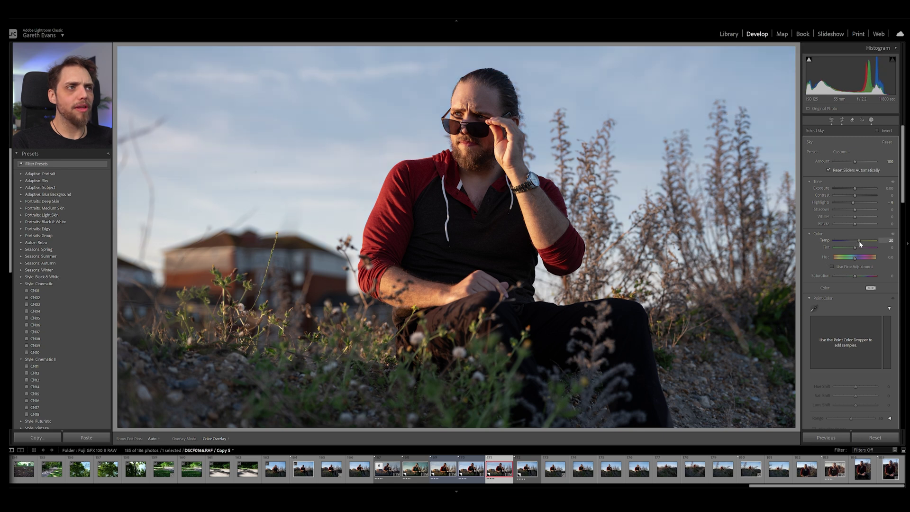
pyautogui.click(871, 121)
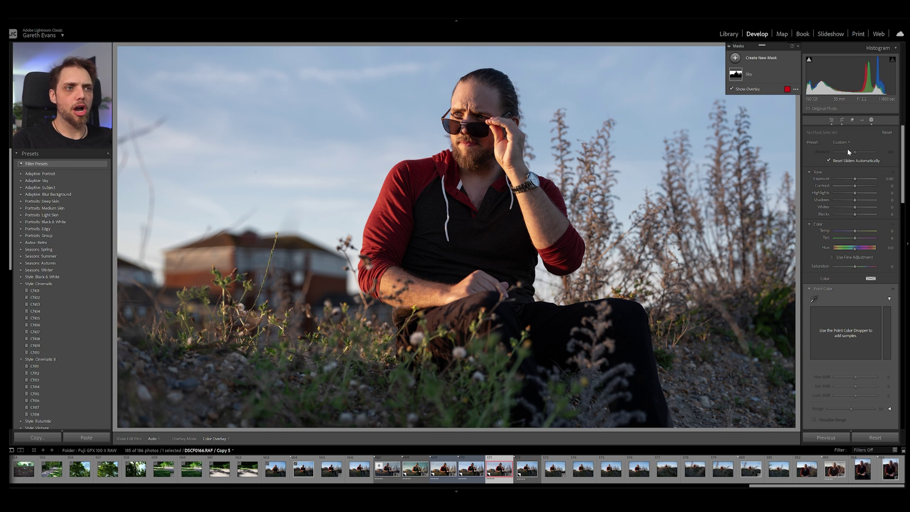
pyautogui.click(753, 74)
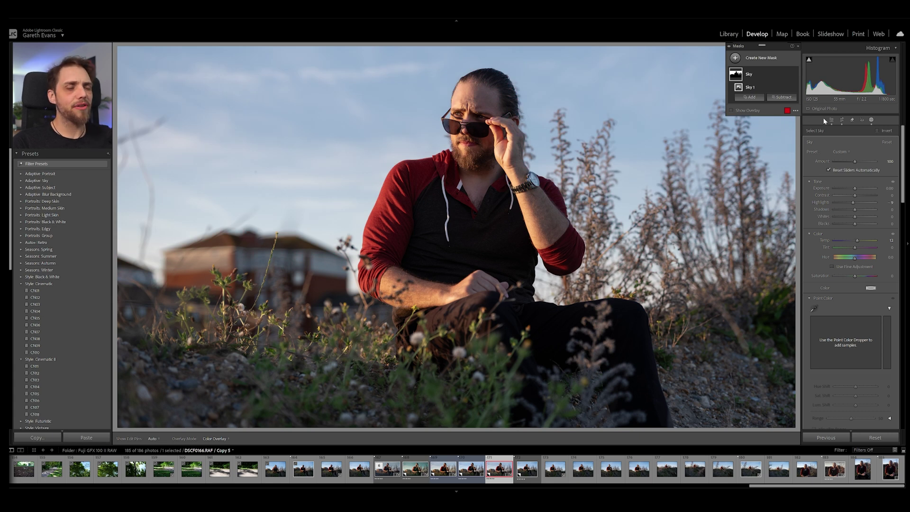
# Step: Draw a linear gradient mask rising from the bottom edge of the photo
pyautogui.click(765, 60)
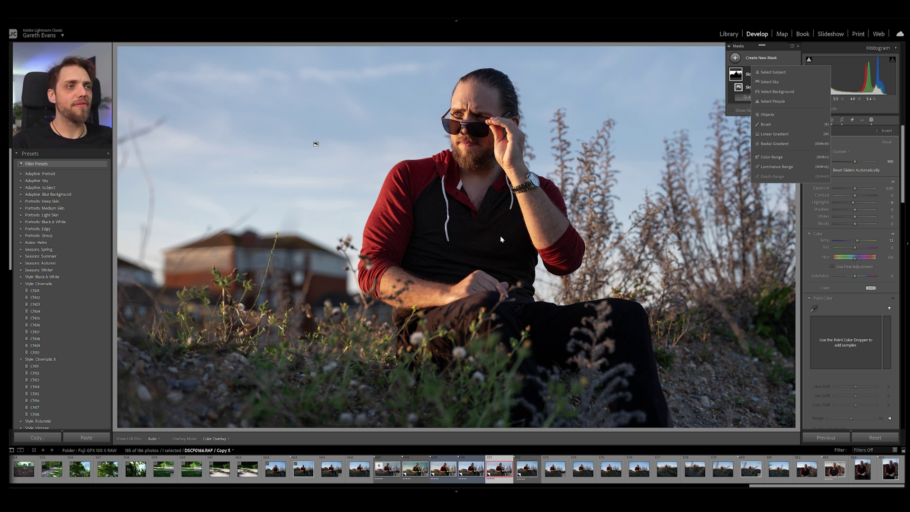
pyautogui.click(785, 135)
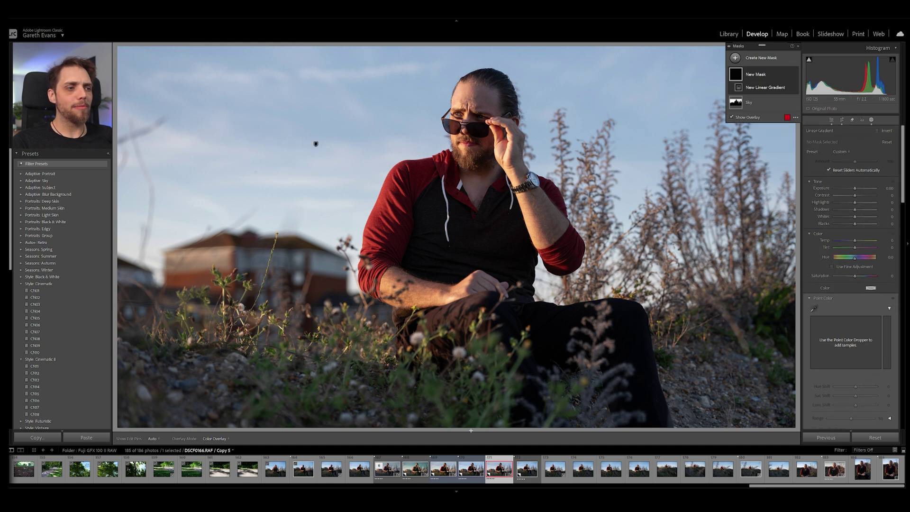
pyautogui.moveTo(466, 430); pyautogui.dragTo(465, 194)
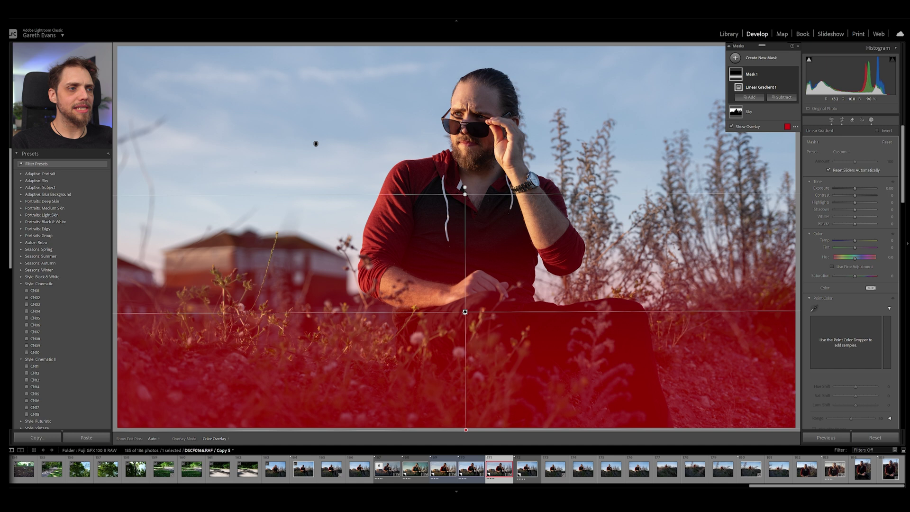
pyautogui.moveTo(465, 311); pyautogui.dragTo(458, 388)
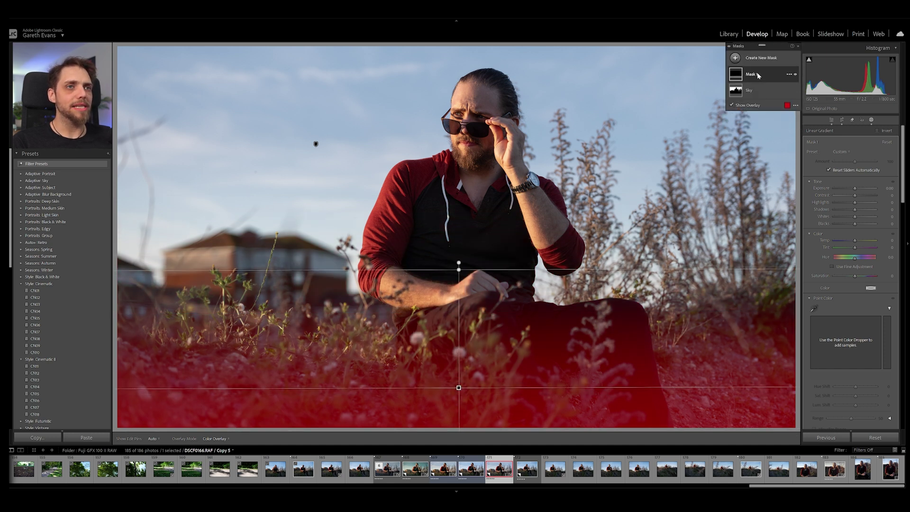
# Step: Name the gradient 'Linear (Bottom Up)' and set its exposure to −0.93
pyautogui.doubleClick(758, 75)
pyautogui.write('Line')
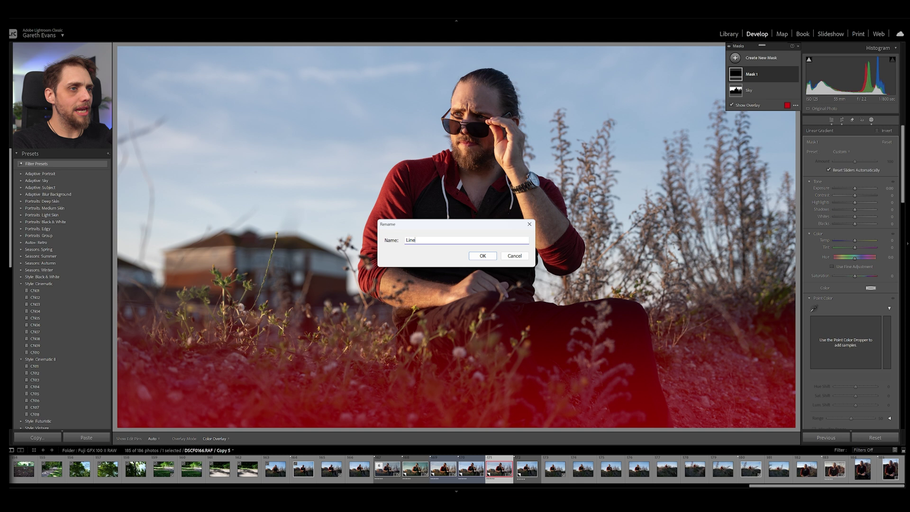
pyautogui.write('ar (Bott')
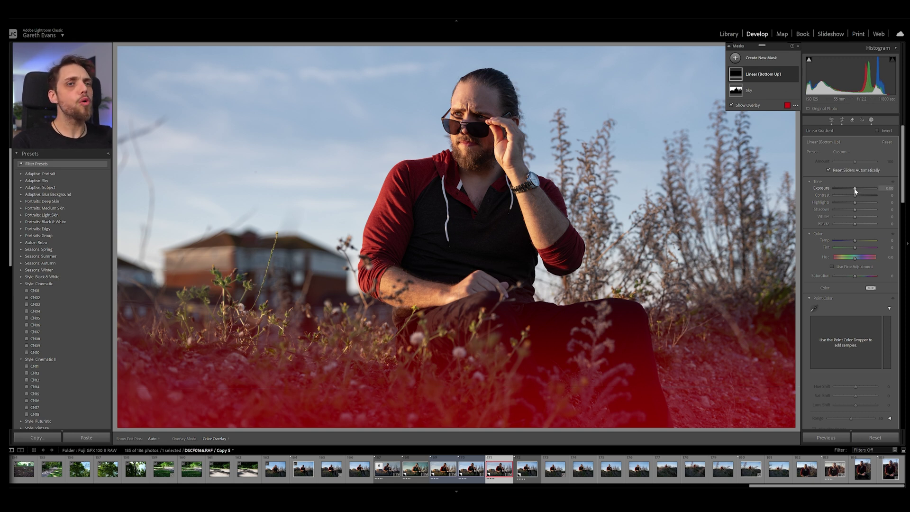
pyautogui.moveTo(855, 191); pyautogui.dragTo(851, 192)
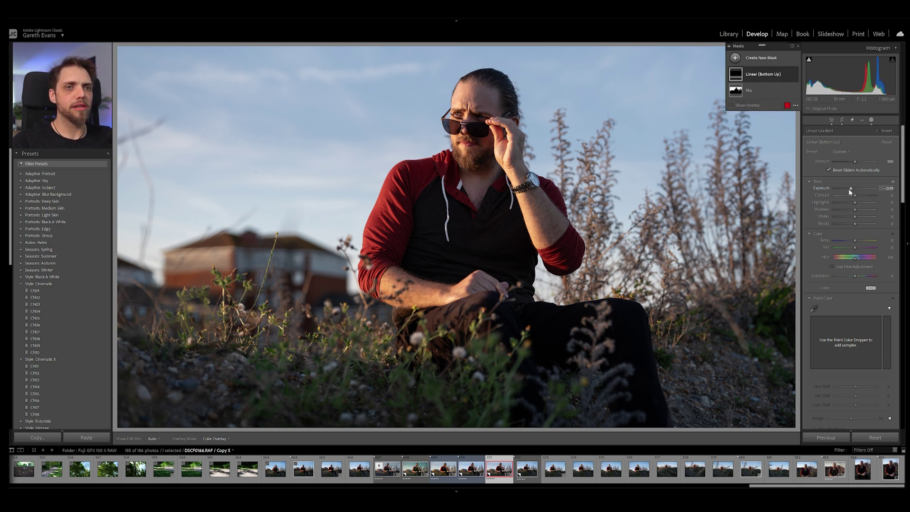
pyautogui.moveTo(851, 189); pyautogui.dragTo(851, 188)
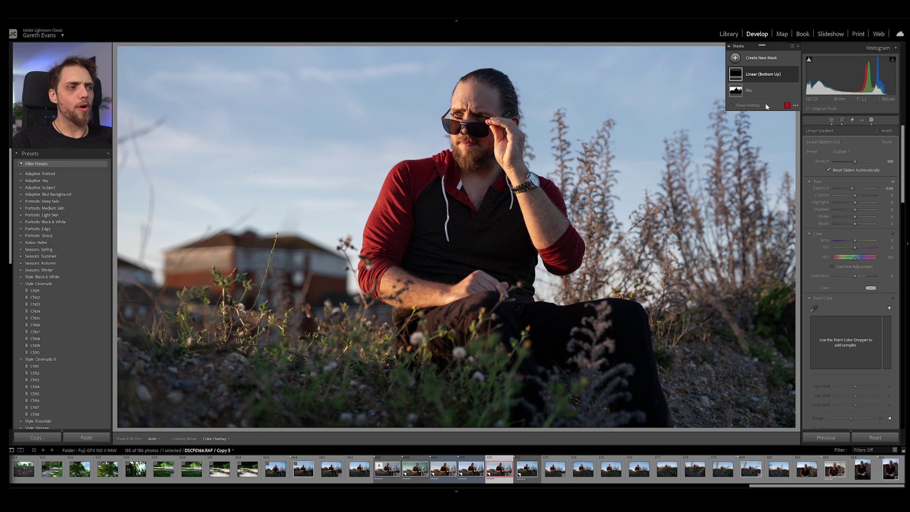
# Step: Draw another linear gradient sweeping from the upper-left sky across the photo
pyautogui.click(761, 60)
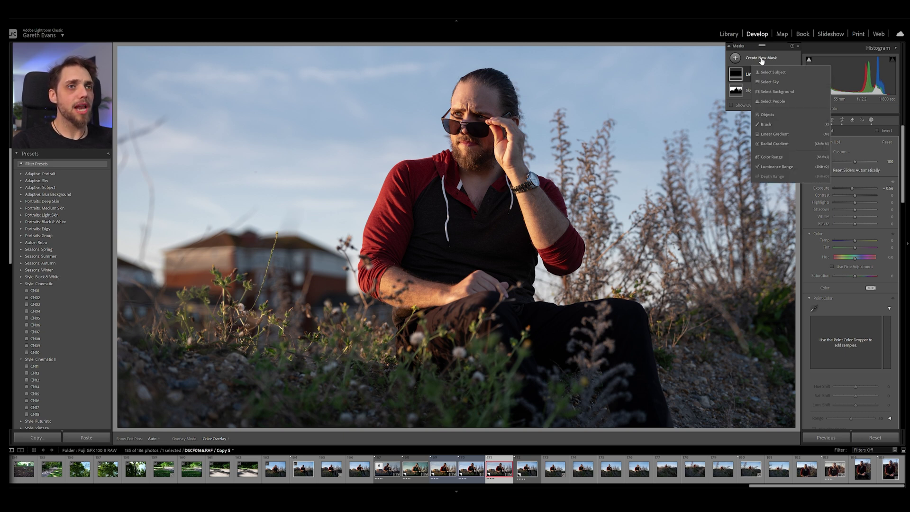
pyautogui.click(782, 135)
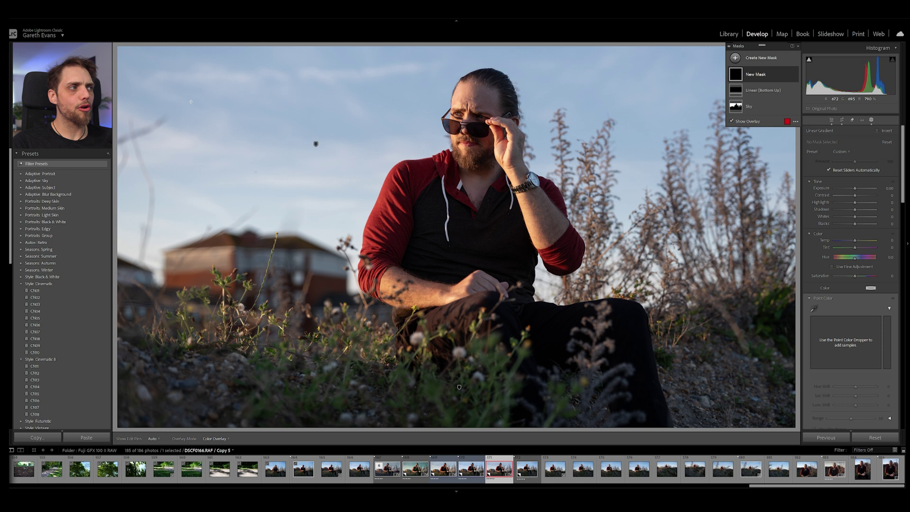
pyautogui.moveTo(125, 93); pyautogui.dragTo(819, 272)
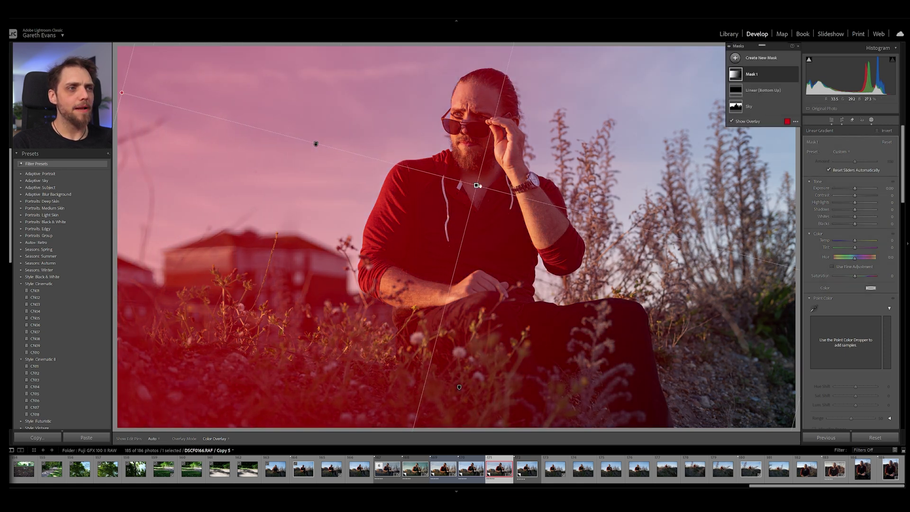
pyautogui.moveTo(477, 185); pyautogui.dragTo(464, 185)
# Step: Set the new gradient's exposure to 0.19 and Dehaze to −10
pyautogui.moveTo(856, 188); pyautogui.dragTo(856, 189)
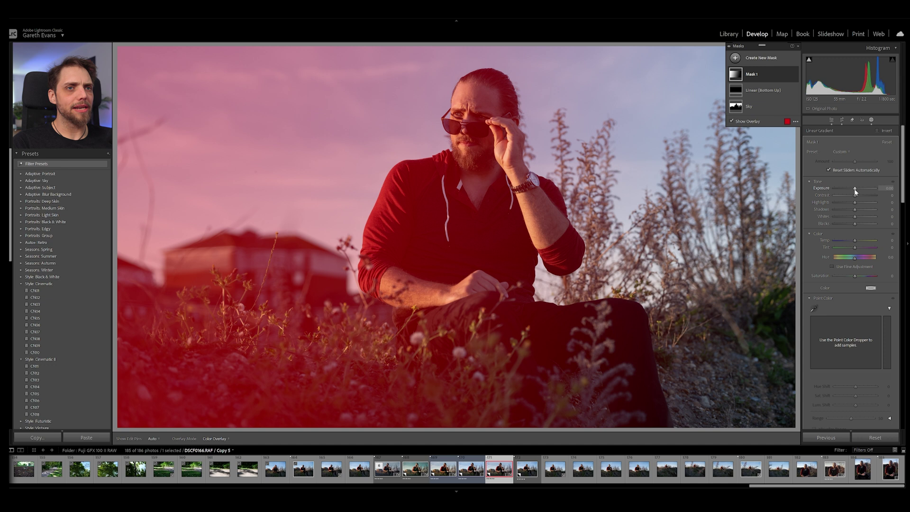
pyautogui.scroll(-6, 851, 308)
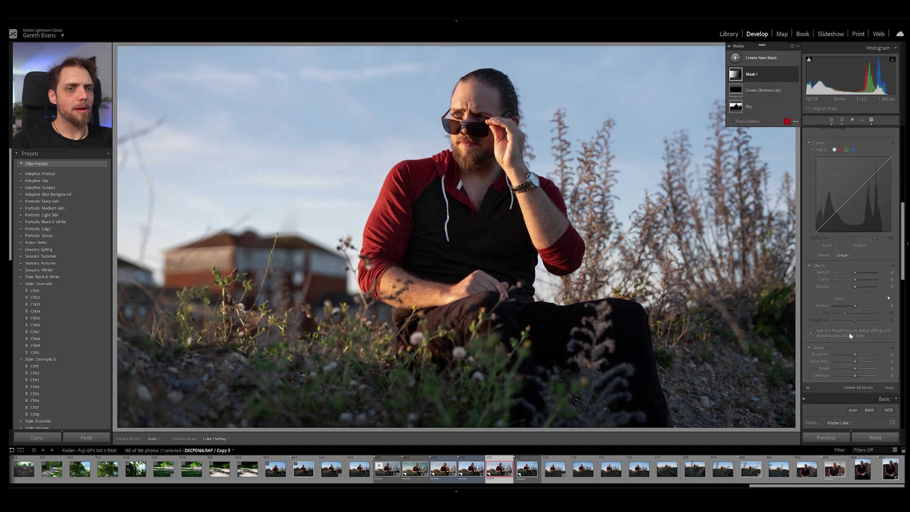
pyautogui.moveTo(857, 286); pyautogui.dragTo(853, 286)
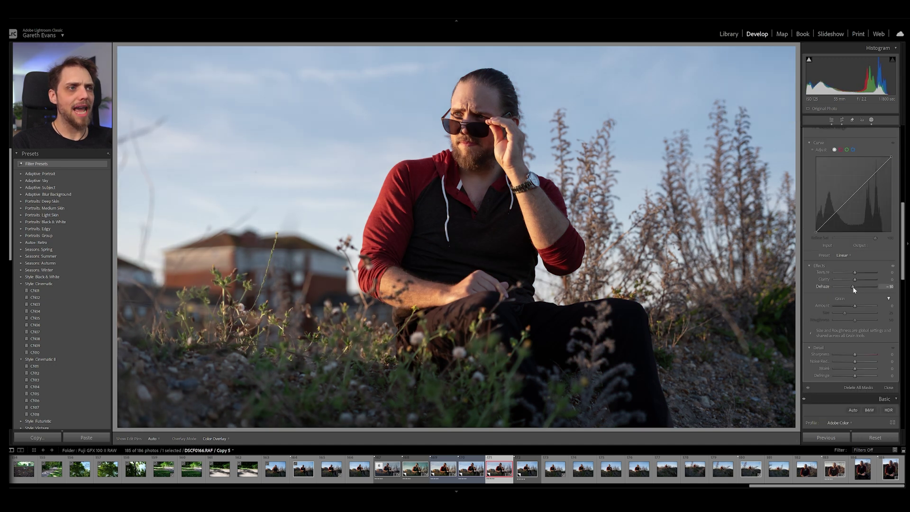
# Step: Rename the gradient mask 'Linear (Left to Right)'
pyautogui.doubleClick(763, 76)
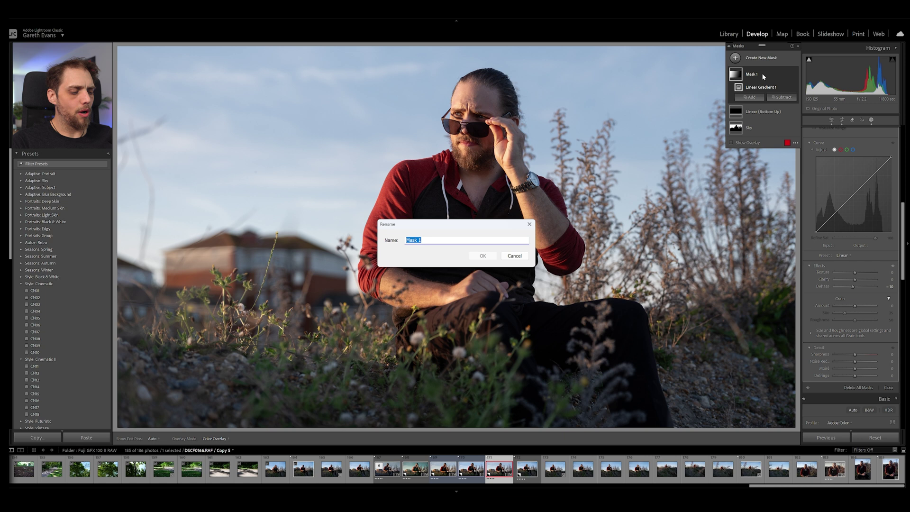
pyautogui.write('Linear (Left to R')
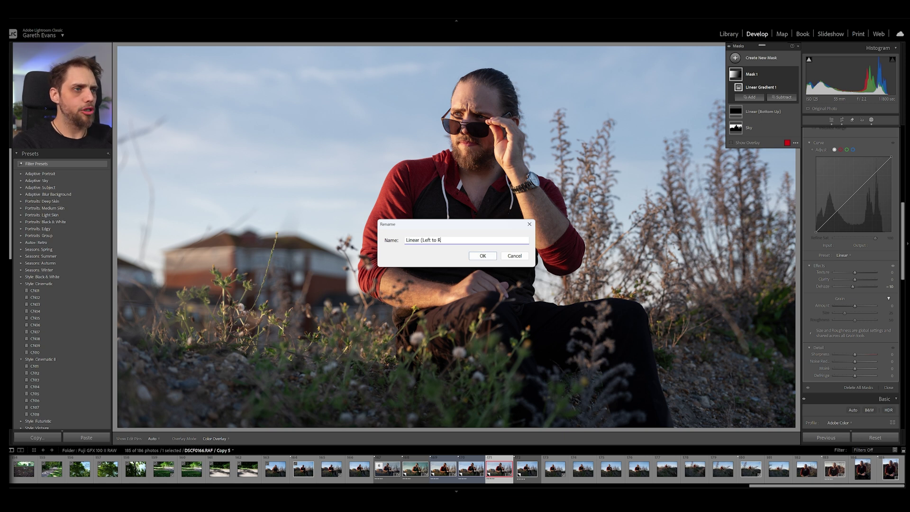
pyautogui.write('ight)')
pyautogui.press('Return')
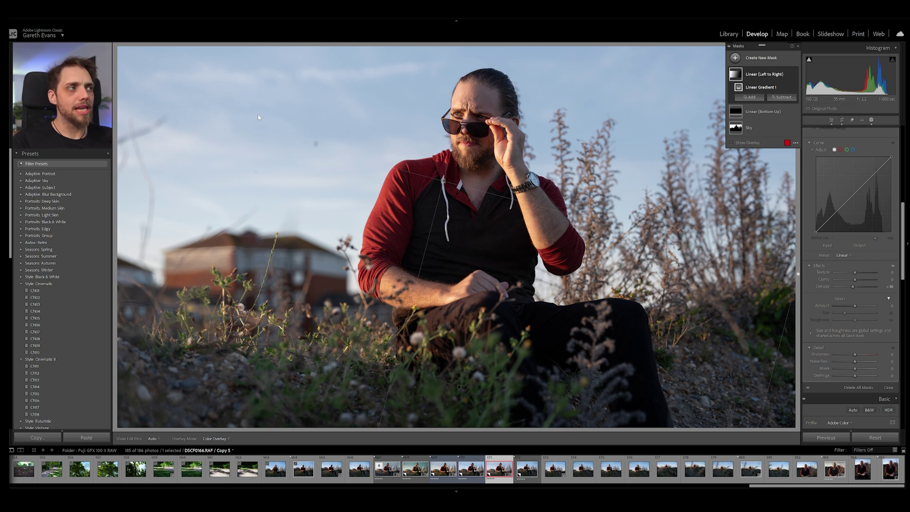
# Step: Lower the global exposure to −0.26, then bring the masks list back
pyautogui.click(829, 122)
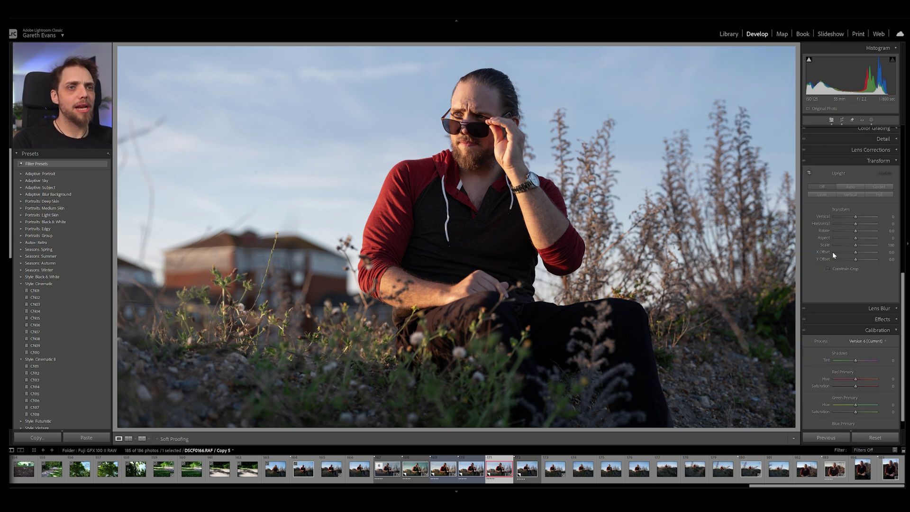
pyautogui.scroll(10, 819, 266)
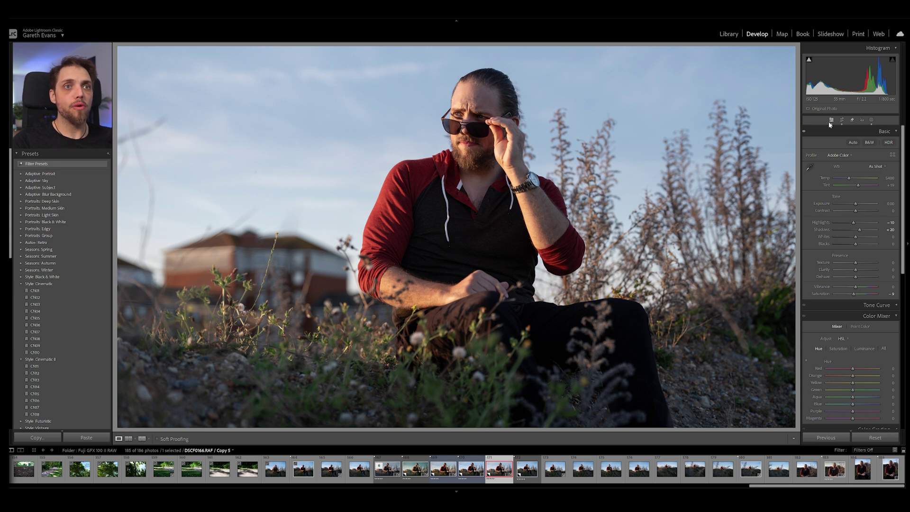
pyautogui.moveTo(855, 205); pyautogui.dragTo(854, 206)
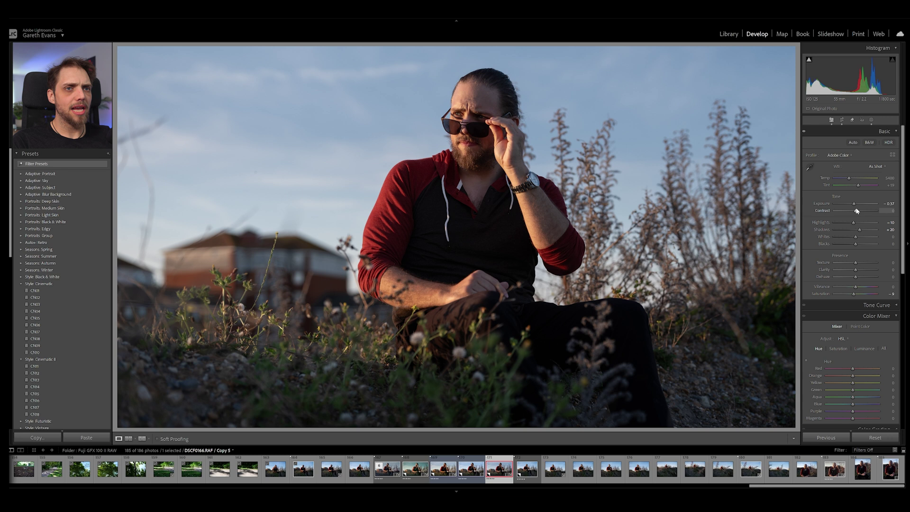
pyautogui.moveTo(853, 204); pyautogui.dragTo(854, 203)
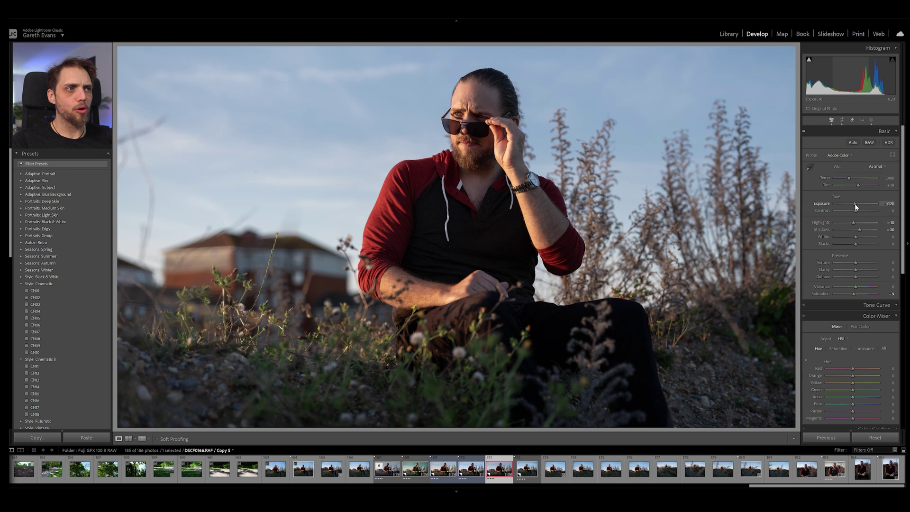
pyautogui.click(871, 120)
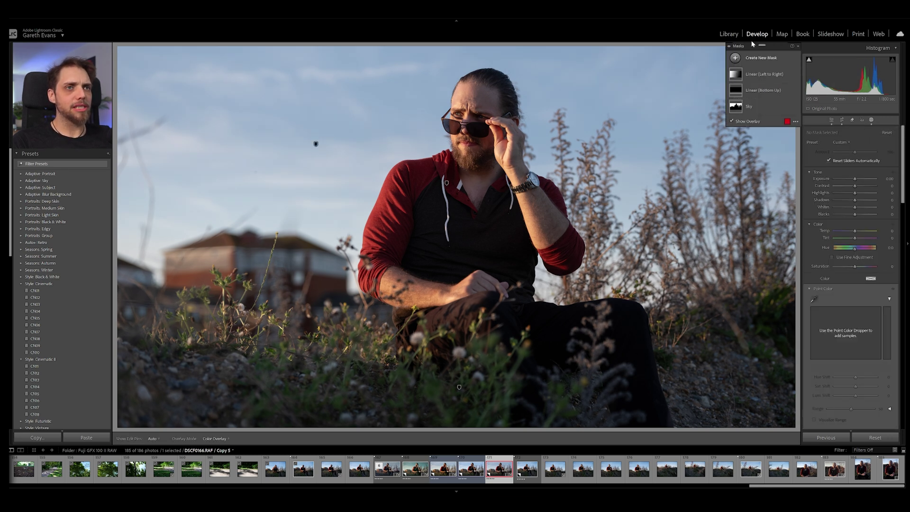
# Step: Start a brush mask, paint over the man's hair and resize the brush to 18
pyautogui.click(762, 58)
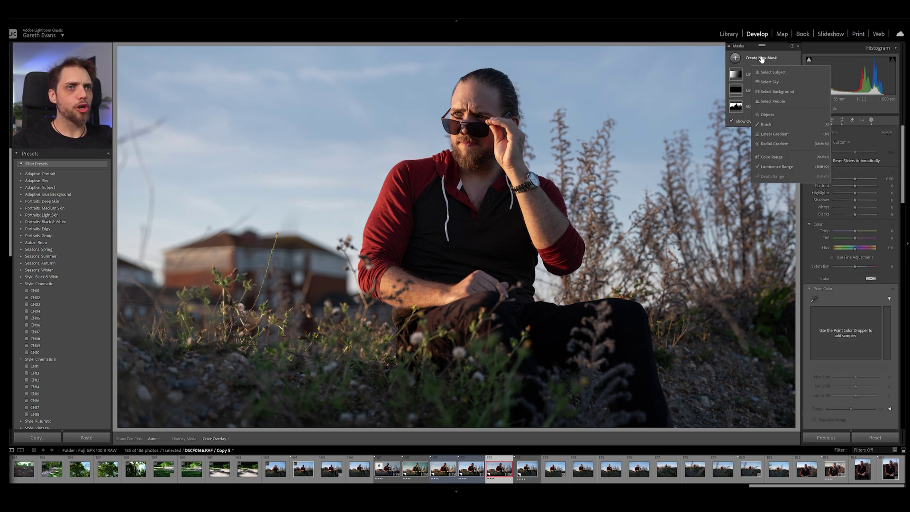
pyautogui.click(766, 124)
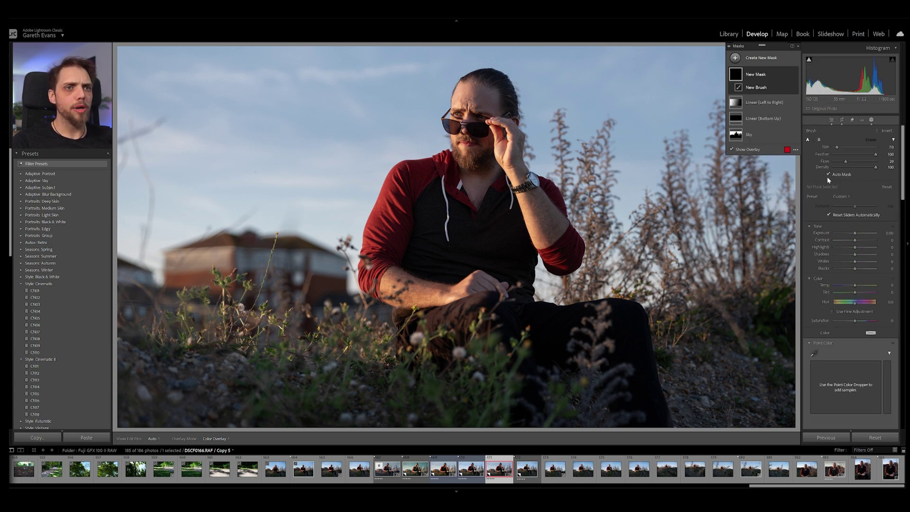
pyautogui.press('h')
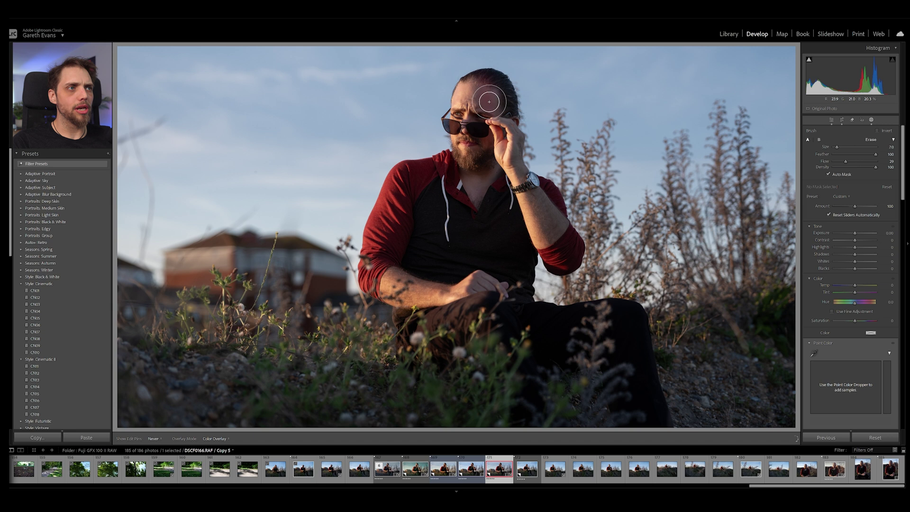
pyautogui.moveTo(489, 101); pyautogui.dragTo(491, 88)
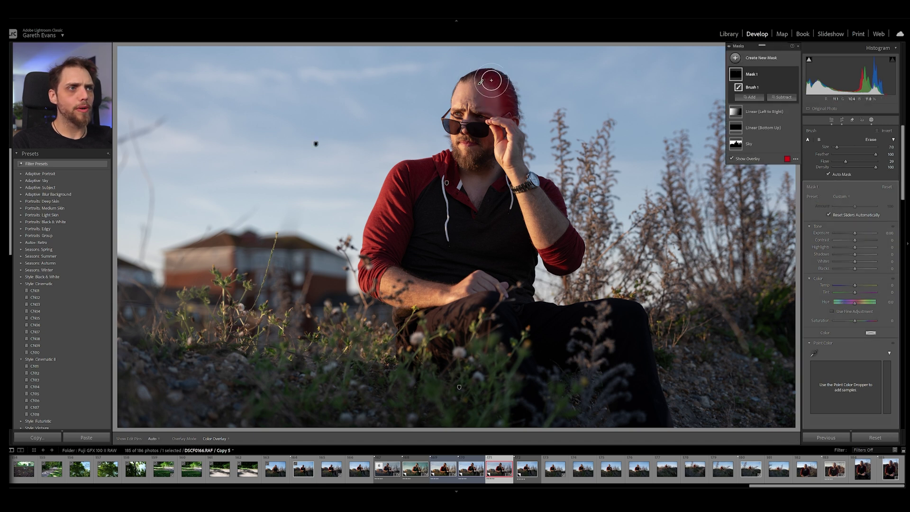
pyautogui.press('h')
pyautogui.press('h')
pyautogui.press('h')
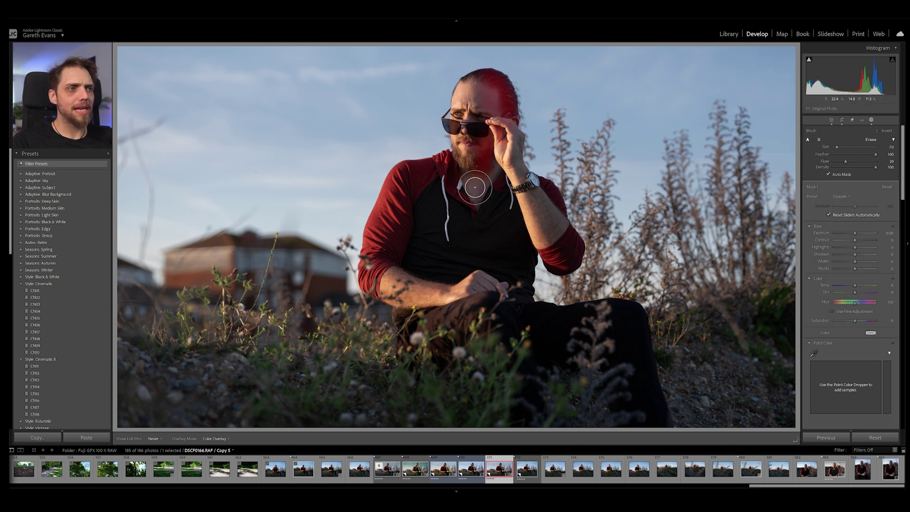
pyautogui.press('h')
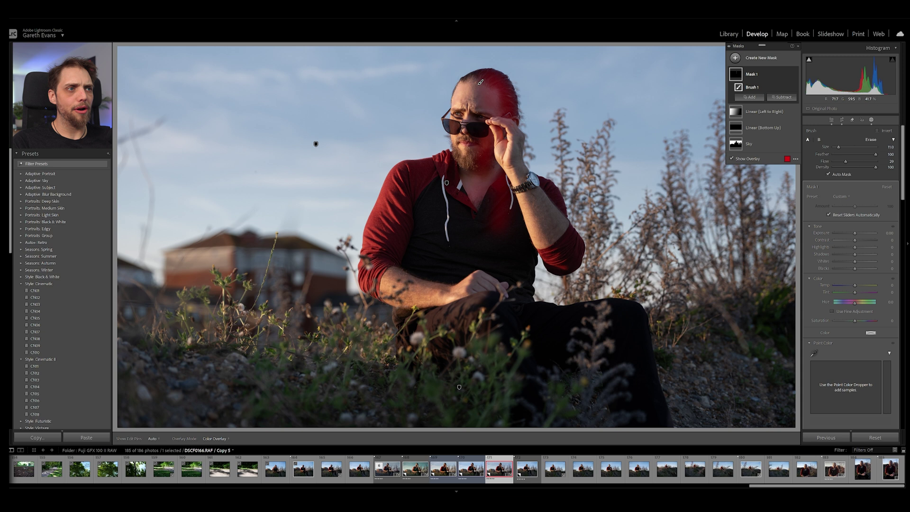
pyautogui.press('[')
pyautogui.press('[')
pyautogui.press('[')
pyautogui.press('[')
pyautogui.press('h')
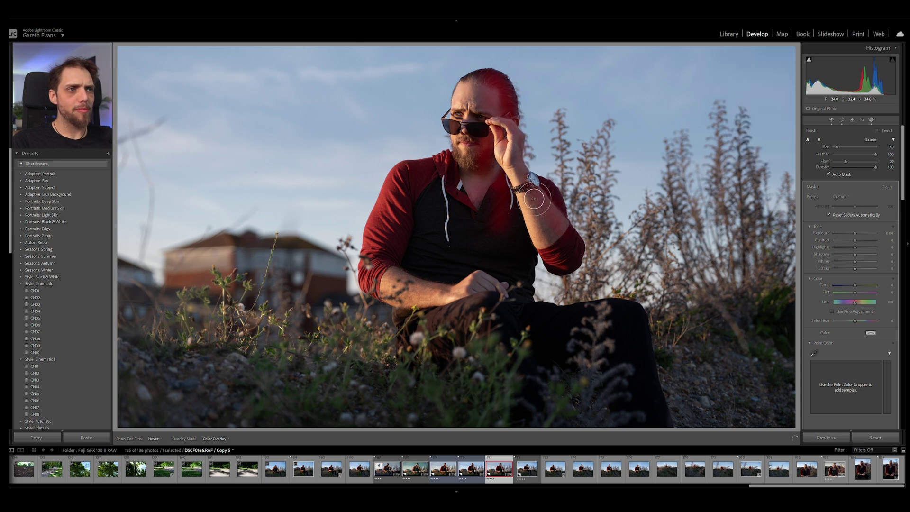
pyautogui.press('h')
pyautogui.press('h')
pyautogui.press(']')
pyautogui.press(']')
pyautogui.press(']')
pyautogui.press('h')
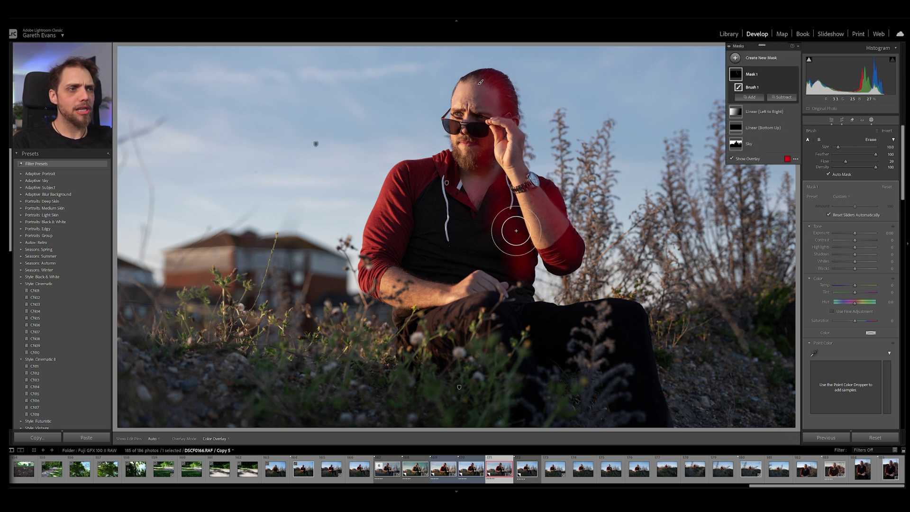
pyautogui.press(']')
pyautogui.press(']')
pyautogui.press(']')
pyautogui.press(']')
pyautogui.press(']')
pyautogui.press(']')
pyautogui.press(']')
pyautogui.press(']')
# Step: Paint the brush mask down over the trousers and lift its shadows to 12
pyautogui.press('h')
pyautogui.moveTo(491, 223)
pyautogui.mouseDown()
pyautogui.moveTo(630, 357)
pyautogui.moveTo(590, 325)
pyautogui.moveTo(549, 346)
pyautogui.mouseUp()
pyautogui.press('h')
pyautogui.press('h')
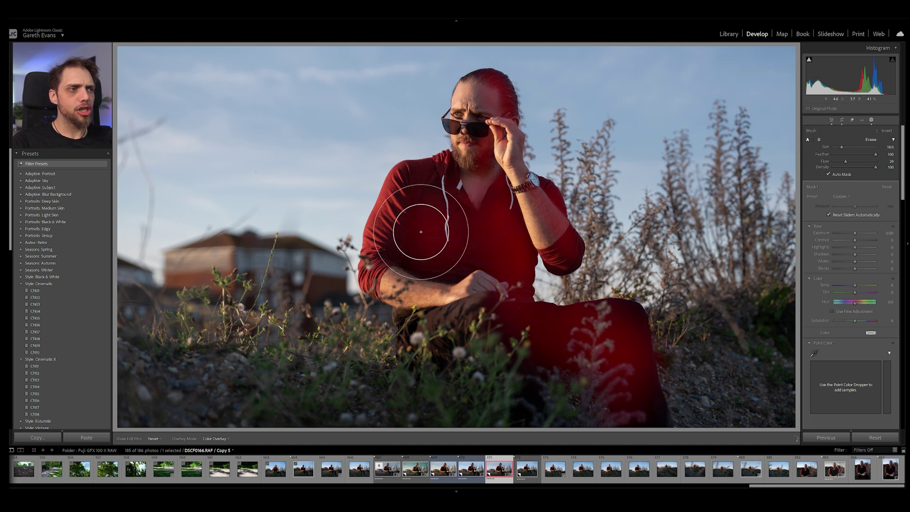
pyautogui.press('h')
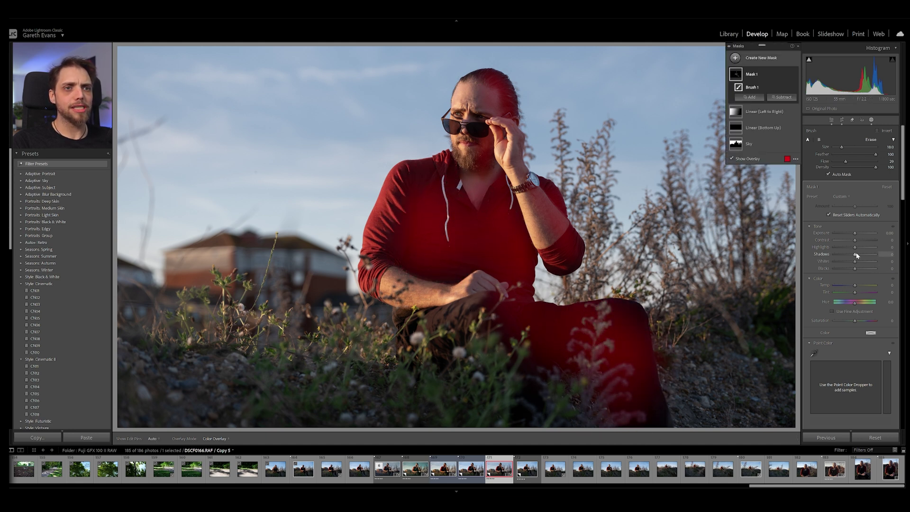
pyautogui.moveTo(856, 255); pyautogui.dragTo(861, 257)
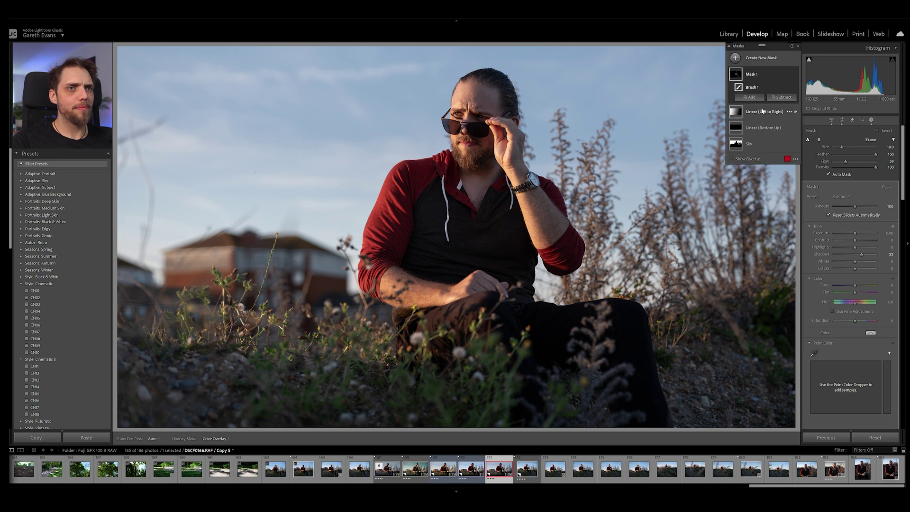
# Step: Rename the brush mask 'Subject (Shadows)'
pyautogui.doubleClick(753, 77)
pyautogui.write('Subje')
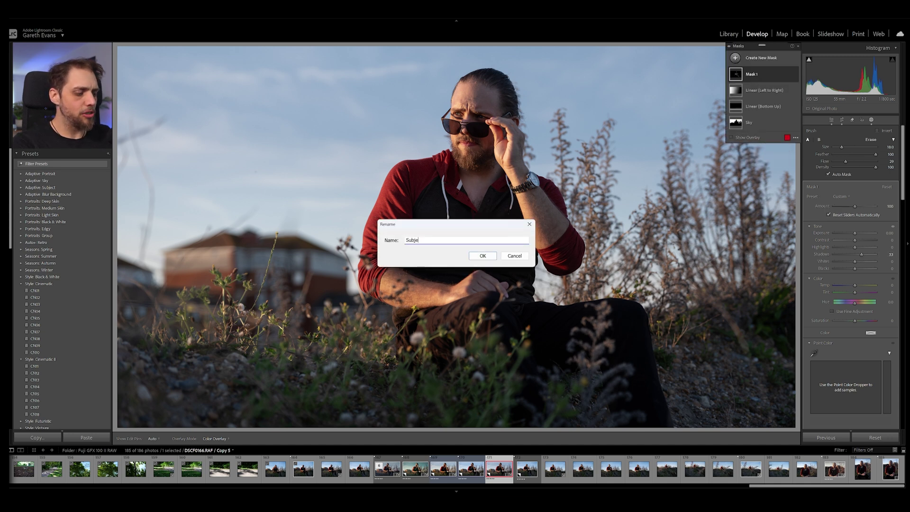
pyautogui.write('ct (Shadows)')
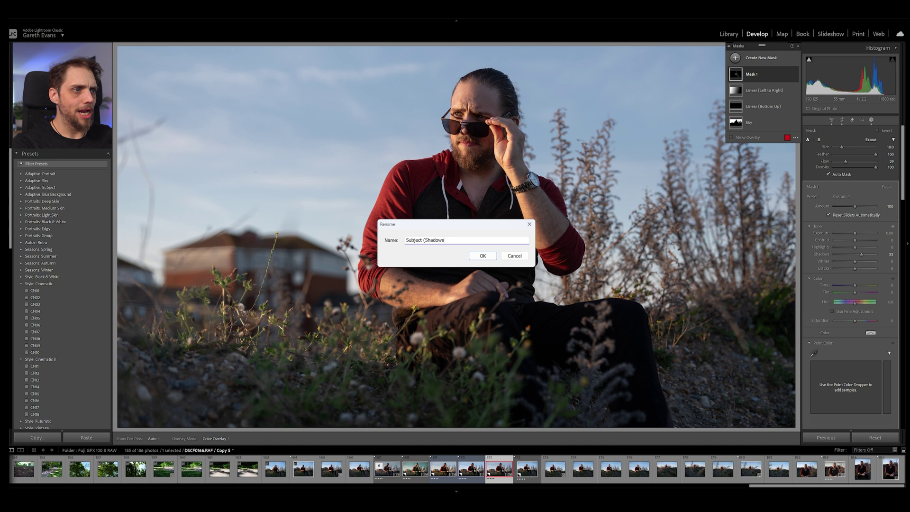
pyautogui.press('Return')
# Step: Nudge the subject mask's exposure and compare it against the unedited original
pyautogui.moveTo(856, 234); pyautogui.dragTo(855, 235)
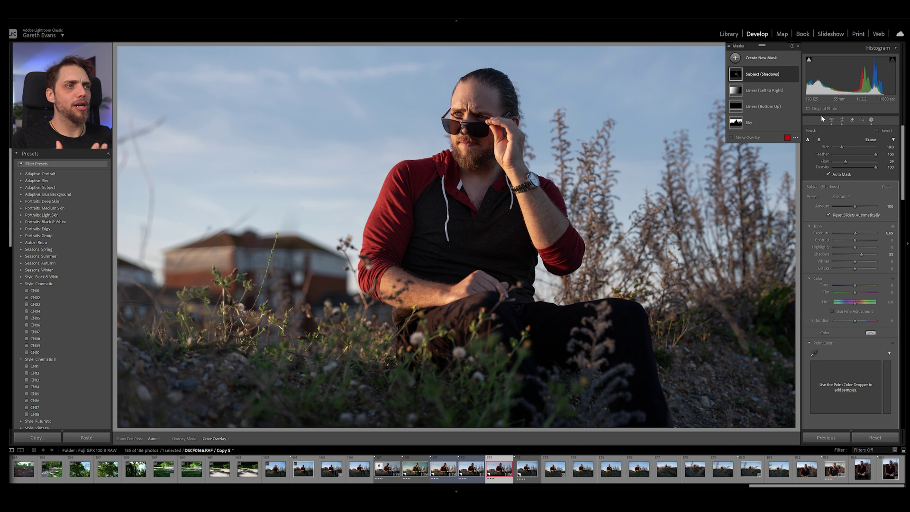
pyautogui.press('\\')
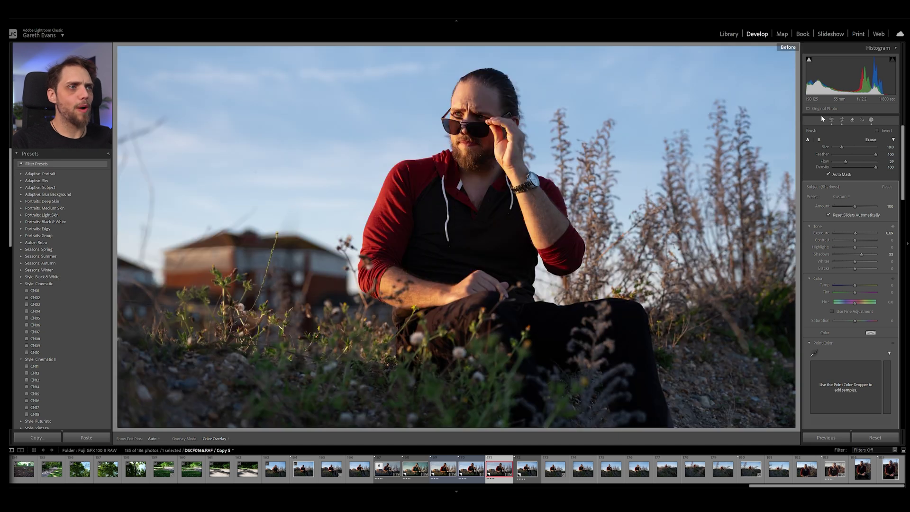
pyautogui.press('\\')
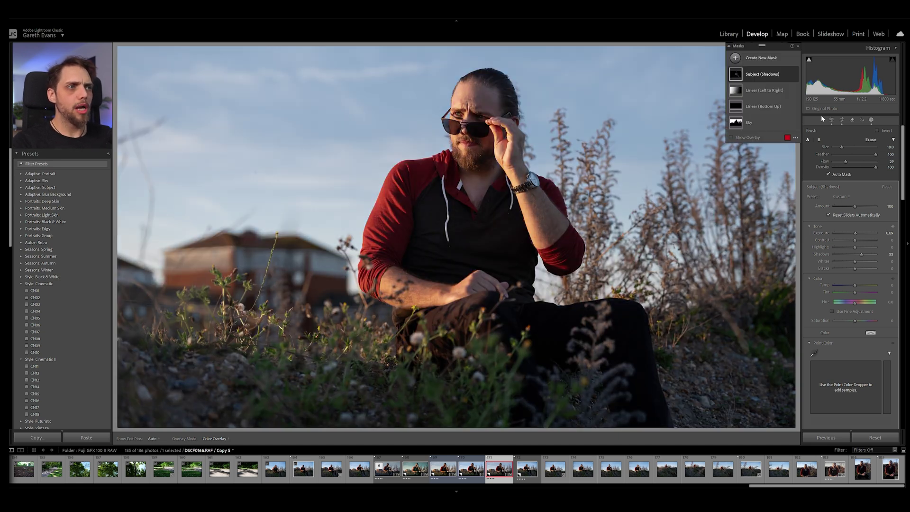
pyautogui.press('\\')
pyautogui.press('\\')
pyautogui.press('\\')
pyautogui.press('\\')
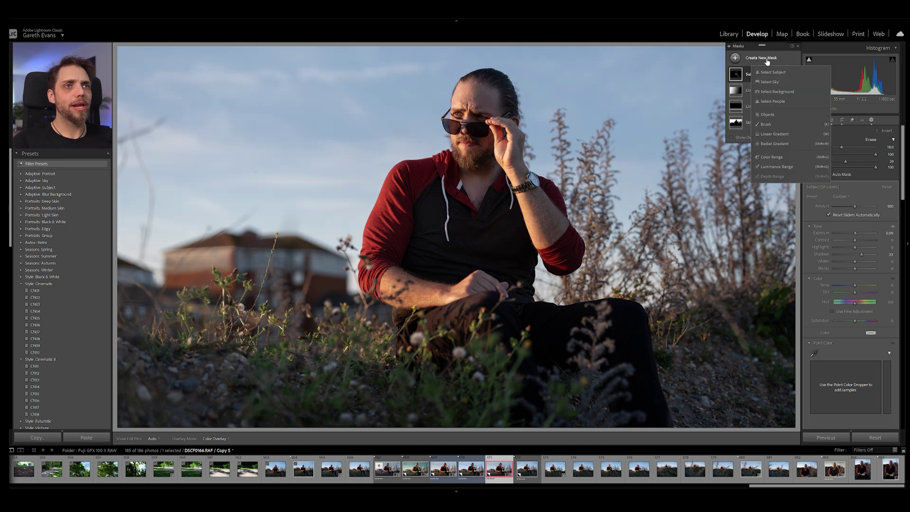
# Step: Draw a new linear gradient from the top of the photo down toward the sunglasses
pyautogui.click(762, 129)
pyautogui.press('m')
pyautogui.moveTo(483, 47); pyautogui.dragTo(485, 362)
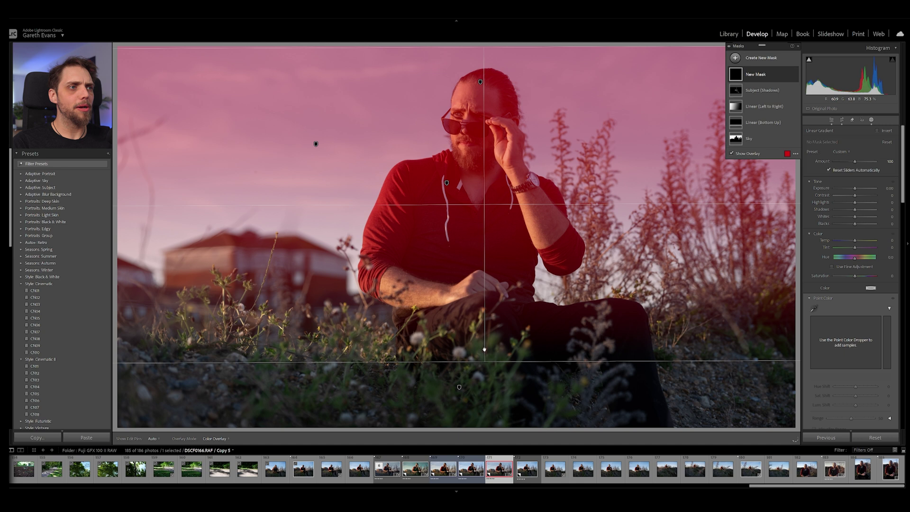
pyautogui.moveTo(483, 204); pyautogui.dragTo(481, 122)
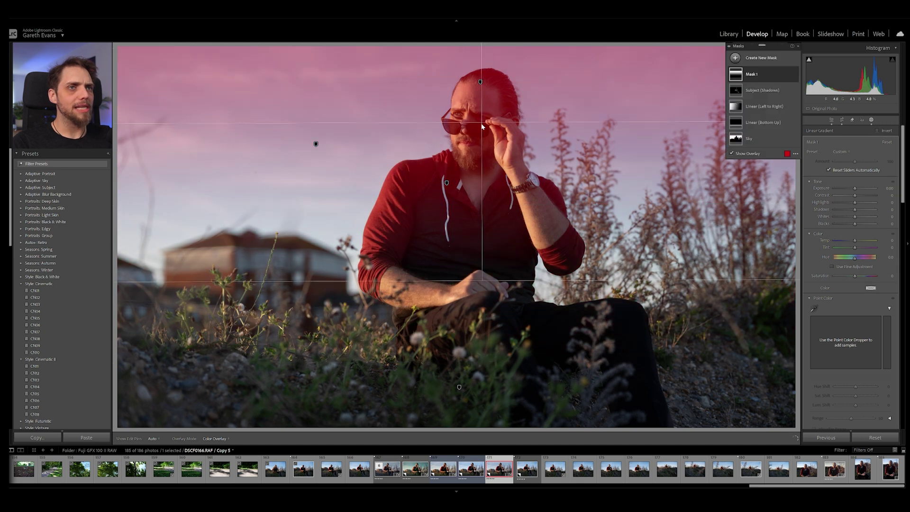
# Step: Intersect the gradient with a sky selection so it excludes the man
pyautogui.rightClick(769, 75)
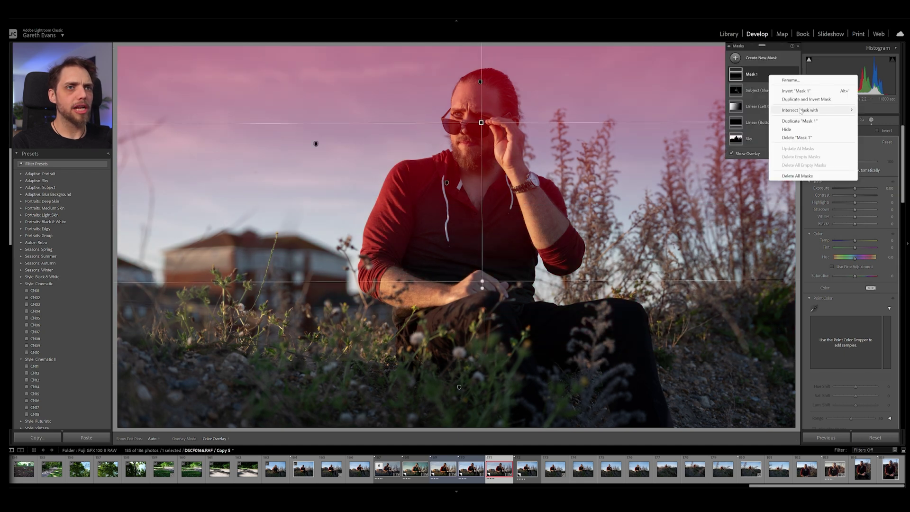
pyautogui.moveTo(835, 110)
pyautogui.click(875, 122)
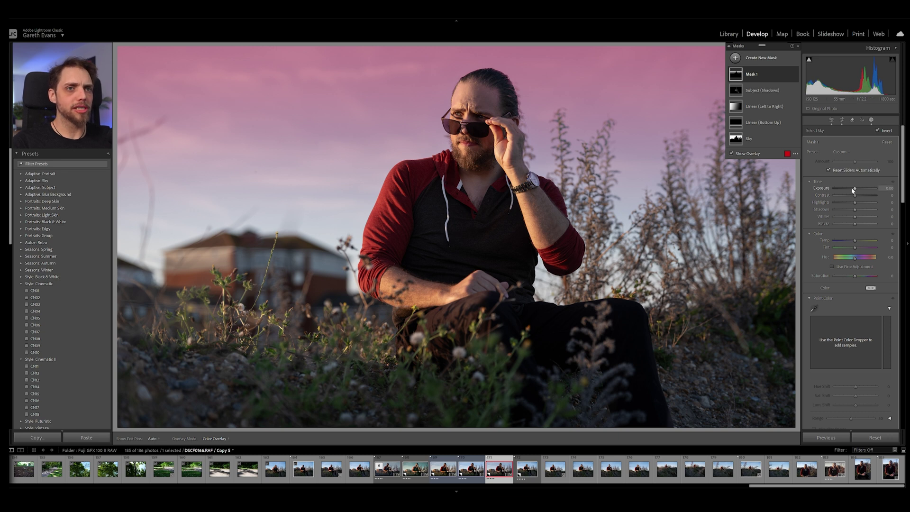
# Step: Darken the masked sky to exposure −0.74 and reduce saturation to −19
pyautogui.moveTo(855, 189); pyautogui.dragTo(853, 189)
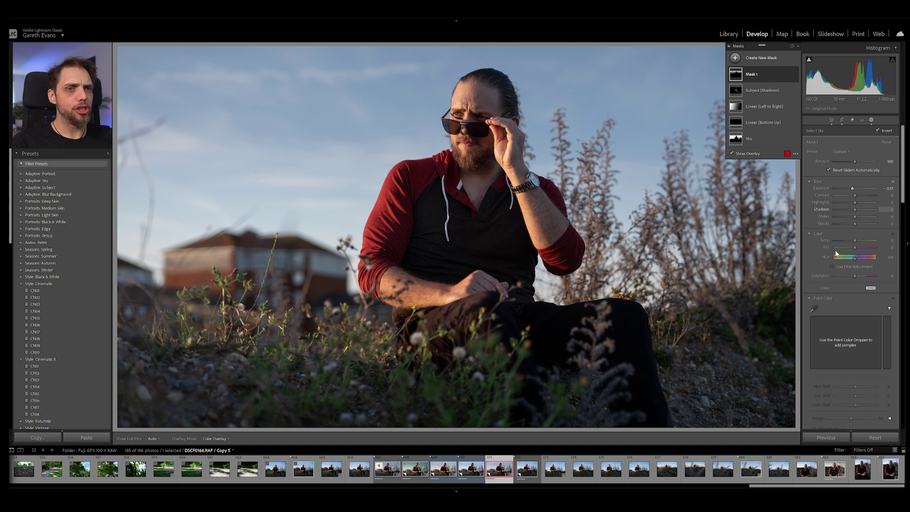
pyautogui.moveTo(855, 276); pyautogui.dragTo(852, 277)
pyautogui.moveTo(853, 189); pyautogui.dragTo(851, 189)
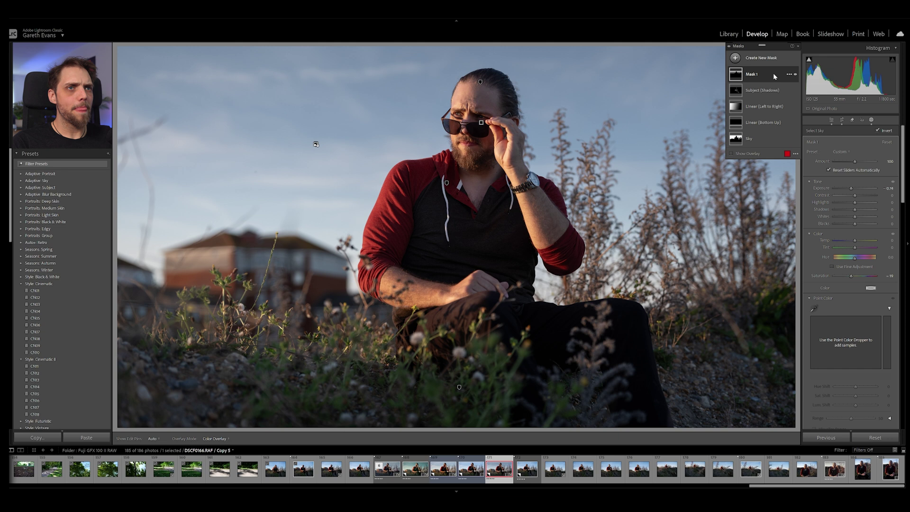
# Step: Rename the mask 'Linear (Sky Down)' and compare the result with the original
pyautogui.doubleClick(751, 75)
pyautogui.write('Linear (S')
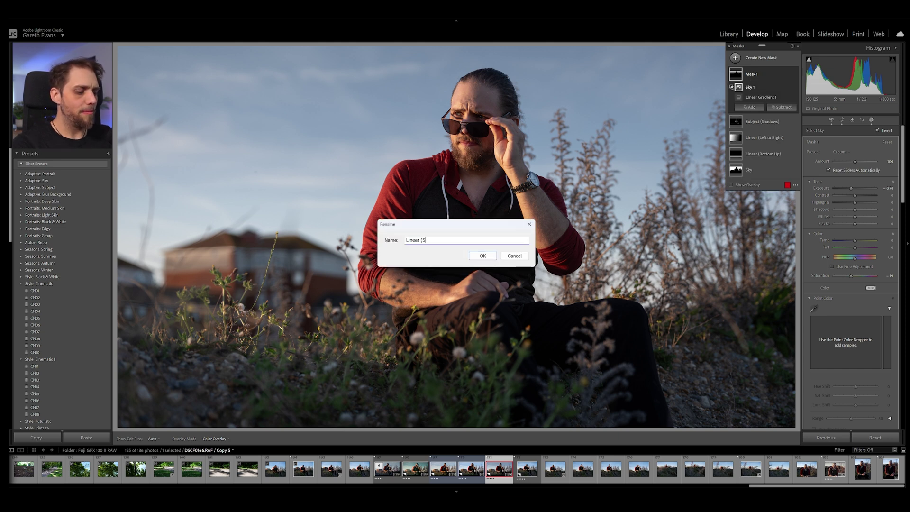
pyautogui.write('ky Down')
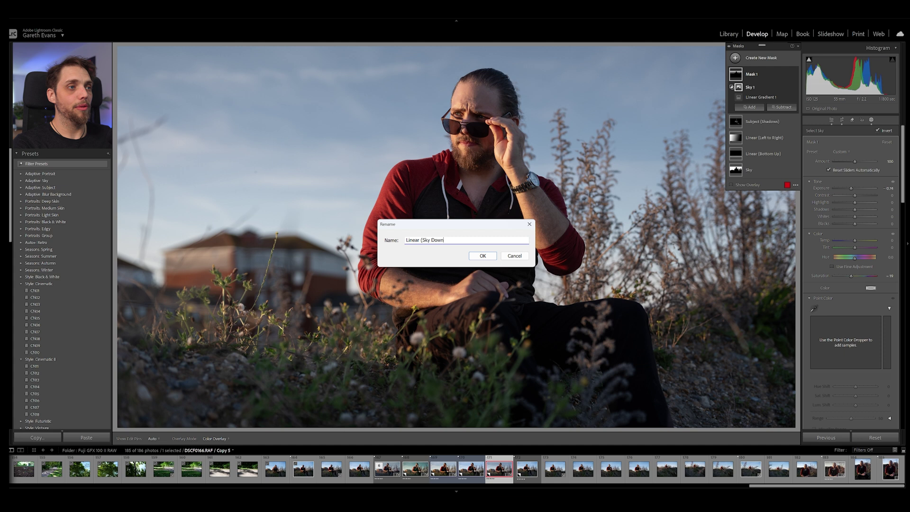
pyautogui.write(')')
pyautogui.press('Return')
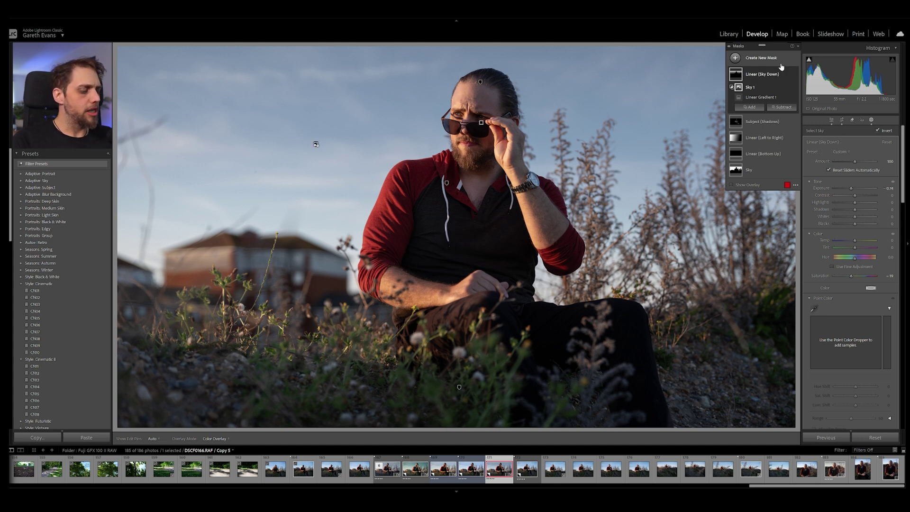
pyautogui.press('\\')
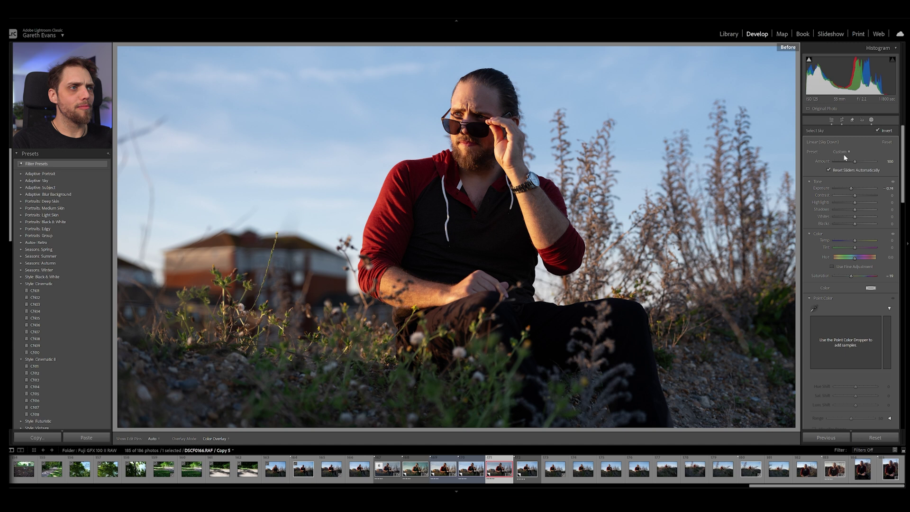
pyautogui.press('\\')
pyautogui.press('\\')
pyautogui.press('\\')
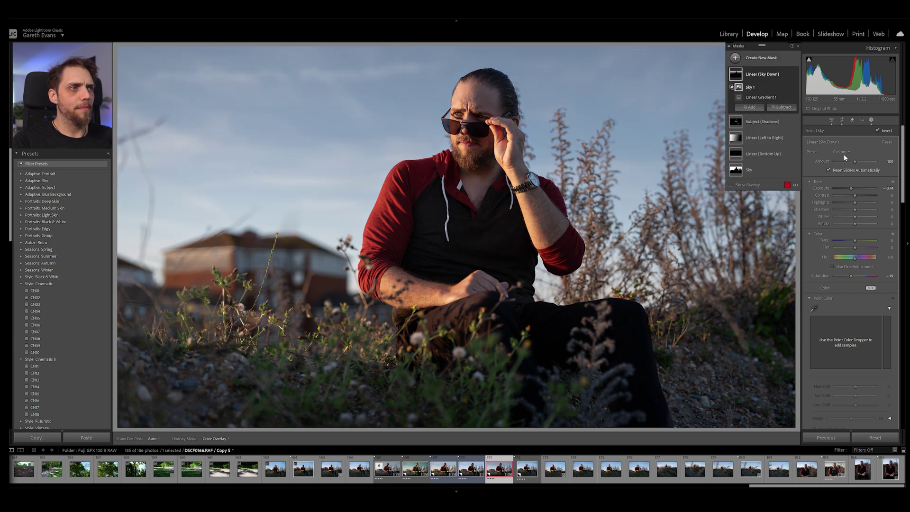
# Step: Start a new brush mask with a smaller brush at flow 85
pyautogui.click(763, 58)
pyautogui.click(766, 124)
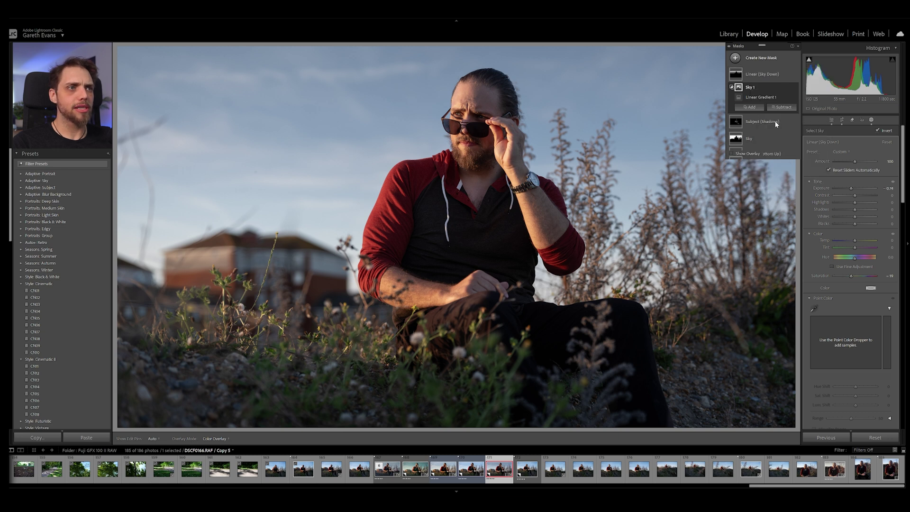
pyautogui.scroll(-5, 438, 166)
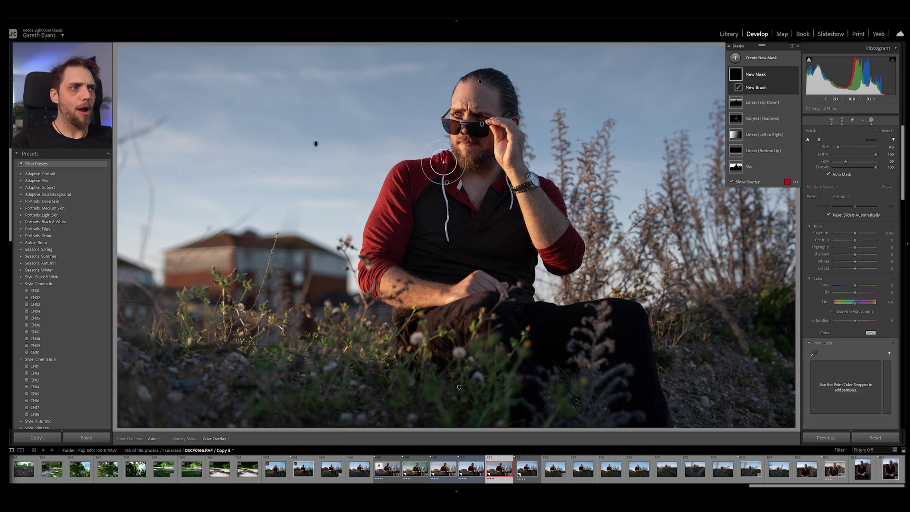
pyautogui.press('h')
pyautogui.moveTo(379, 215); pyautogui.dragTo(380, 244)
pyautogui.press('h')
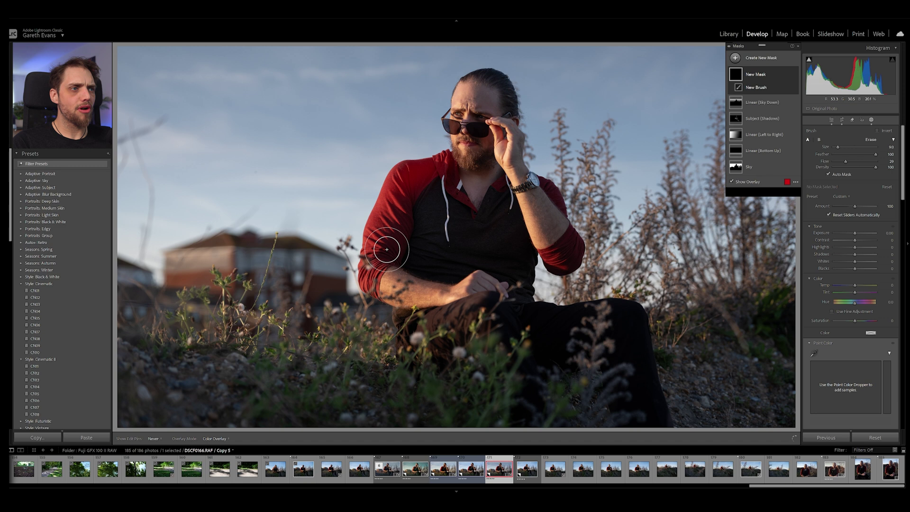
pyautogui.press('8')
pyautogui.press('5')
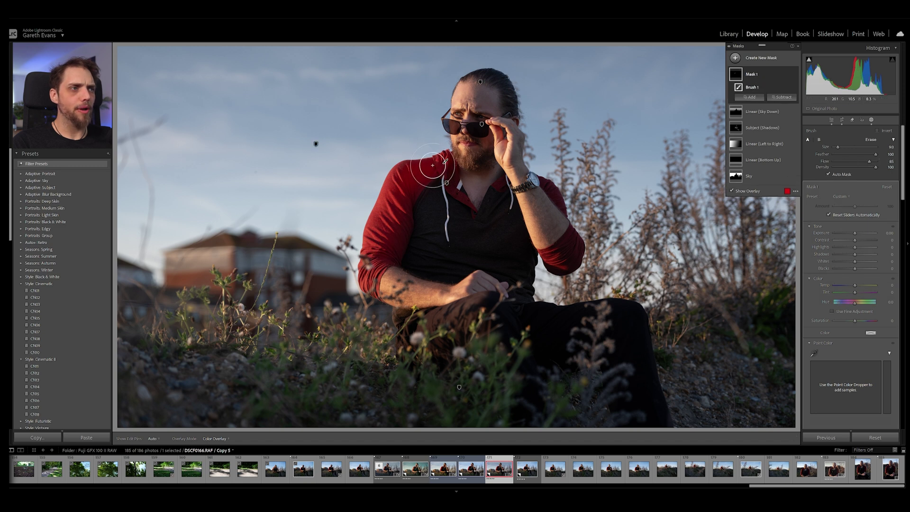
# Step: Paint the red left sleeve, chest and collar, right sleeve and left forearm at brush size 6
pyautogui.press('h')
pyautogui.moveTo(412, 175)
pyautogui.mouseDown()
pyautogui.moveTo(370, 270)
pyautogui.moveTo(401, 189)
pyautogui.moveTo(377, 267)
pyautogui.mouseUp()
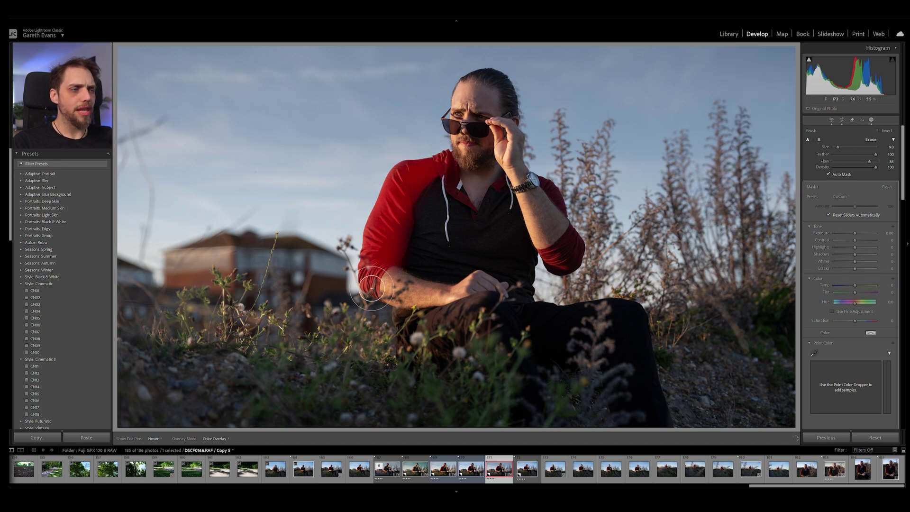
pyautogui.press('h')
pyautogui.press('[')
pyautogui.press('[')
pyautogui.press('[')
pyautogui.moveTo(493, 175)
pyautogui.mouseDown()
pyautogui.moveTo(461, 189)
pyautogui.moveTo(466, 206)
pyautogui.moveTo(452, 184)
pyautogui.moveTo(509, 194)
pyautogui.moveTo(501, 187)
pyautogui.moveTo(539, 180)
pyautogui.moveTo(555, 195)
pyautogui.mouseUp()
pyautogui.moveTo(568, 232)
pyautogui.mouseDown()
pyautogui.moveTo(575, 248)
pyautogui.moveTo(551, 249)
pyautogui.moveTo(563, 246)
pyautogui.mouseUp()
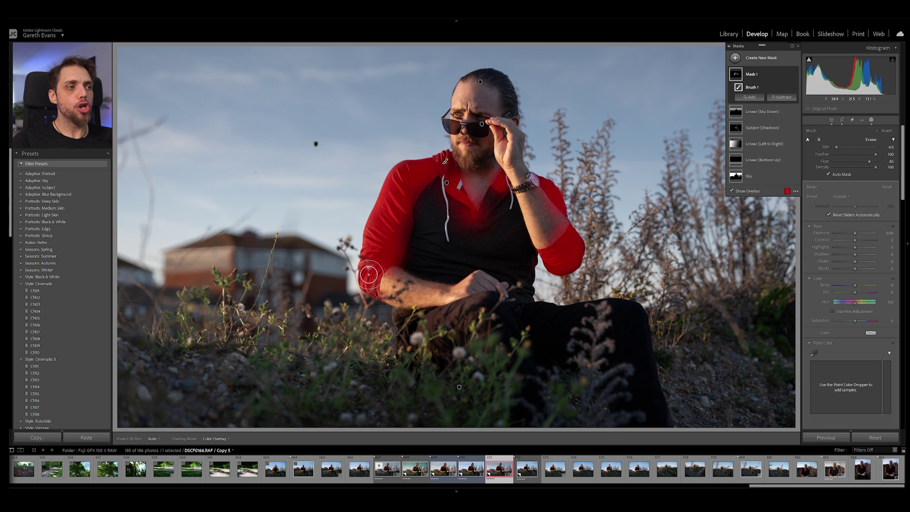
pyautogui.moveTo(371, 274)
pyautogui.mouseDown()
pyautogui.moveTo(375, 296)
pyautogui.moveTo(420, 168)
pyautogui.moveTo(467, 209)
pyautogui.mouseUp()
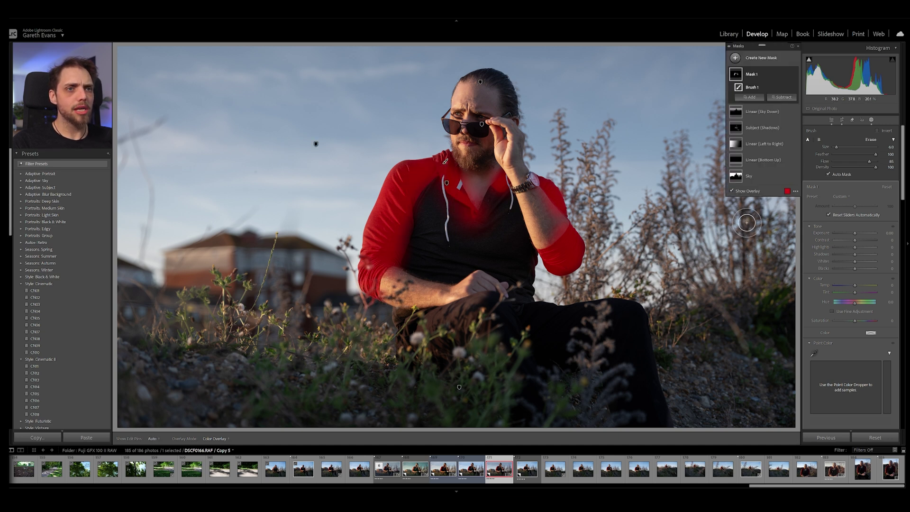
# Step: Sample the shoulder's red in Point Color, shift its hue by 26 and lower its saturation
pyautogui.scroll(-3, 817, 348)
pyautogui.scroll(3, 857, 321)
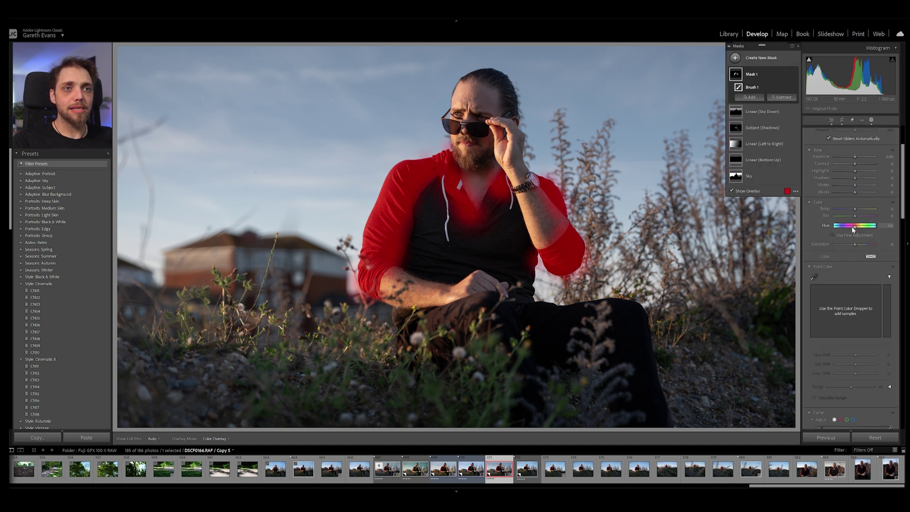
pyautogui.click(815, 276)
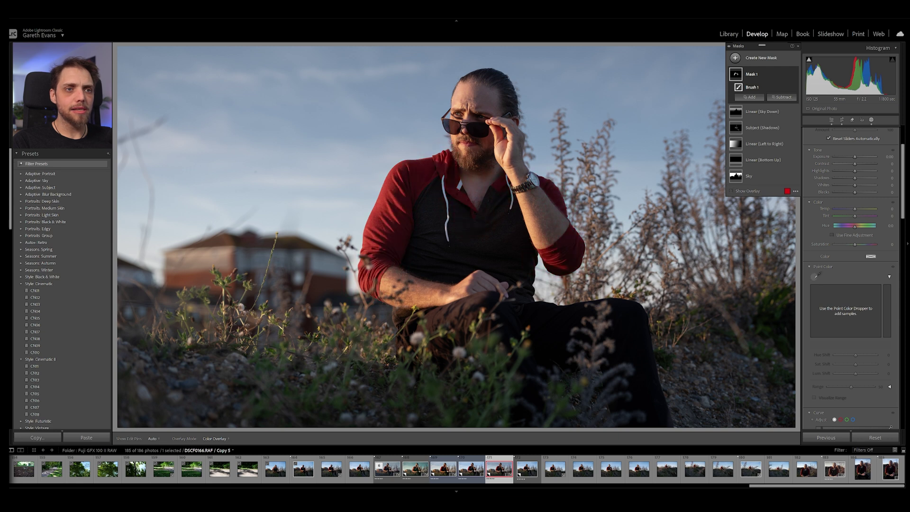
pyautogui.click(424, 213)
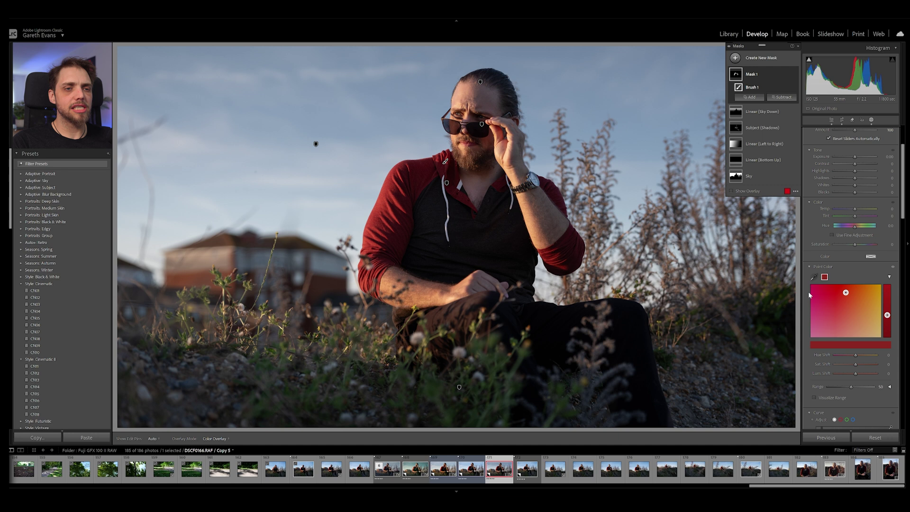
pyautogui.moveTo(856, 356)
pyautogui.mouseDown()
pyautogui.moveTo(872, 357)
pyautogui.moveTo(858, 358)
pyautogui.moveTo(854, 386)
pyautogui.moveTo(875, 390)
pyautogui.mouseUp()
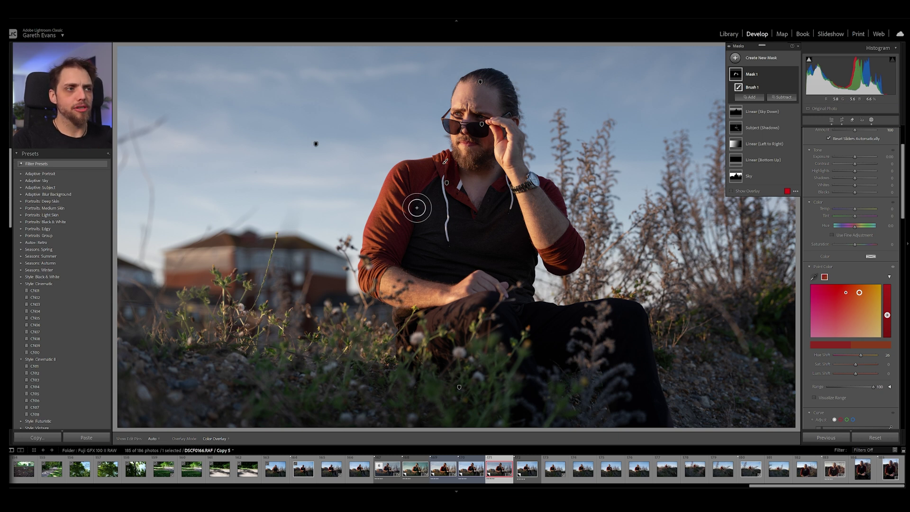
pyautogui.moveTo(864, 363); pyautogui.dragTo(853, 366)
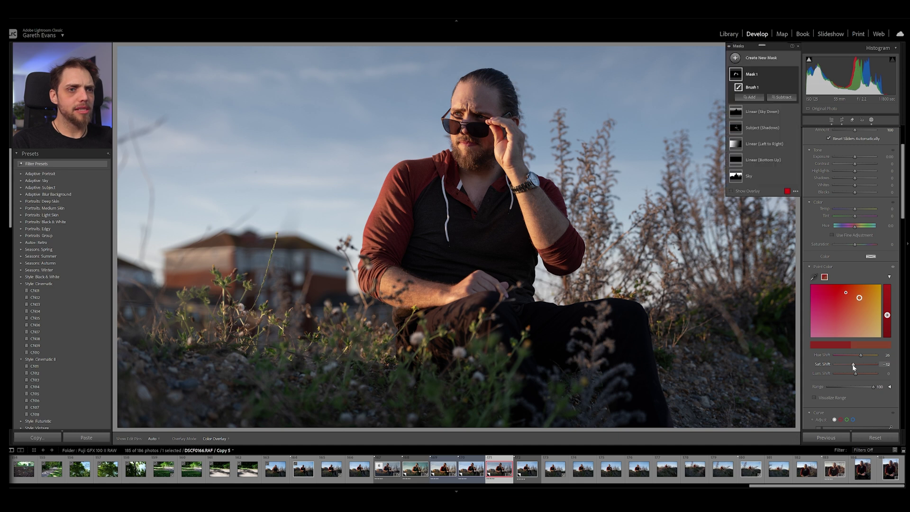
# Step: Rename the brush mask to 'Clothing (Top Red)'
pyautogui.doubleClick(753, 74)
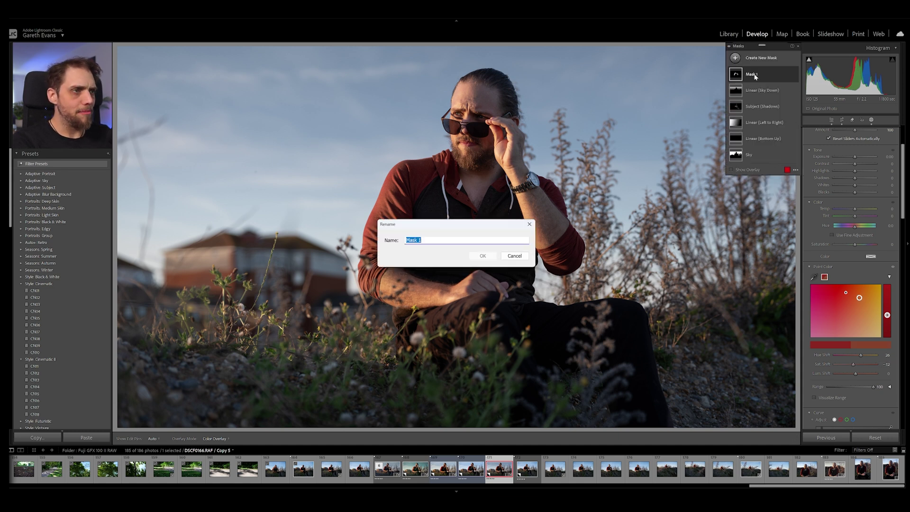
pyautogui.write('Clothing (Top')
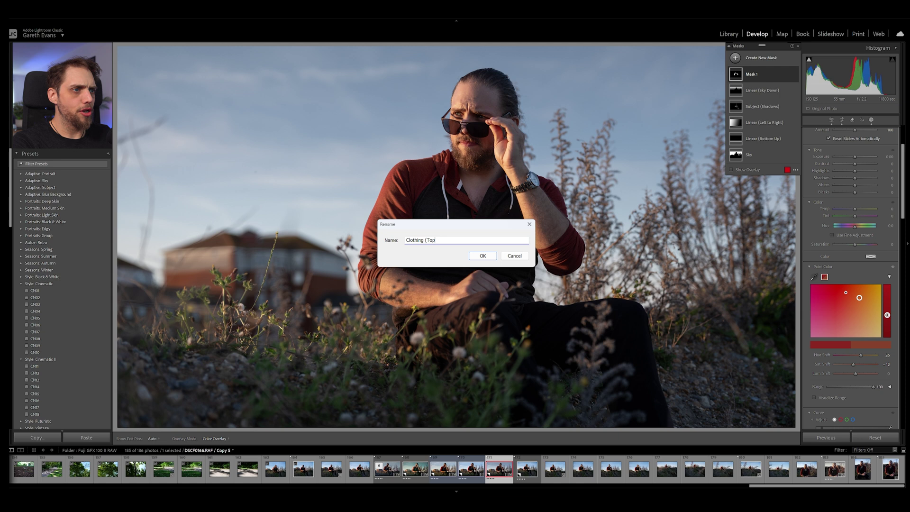
pyautogui.write(' Red)')
pyautogui.press('Return')
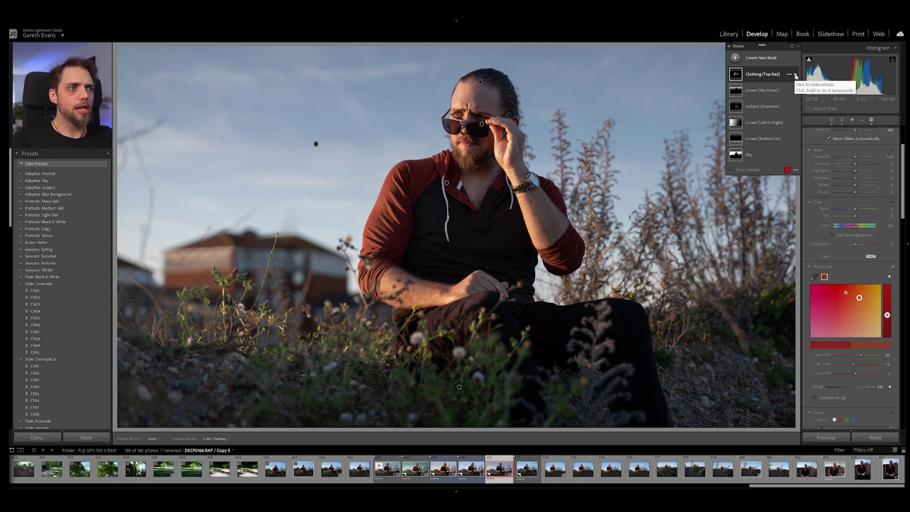
# Step: Toggle the Clothing (Top Red) mask's effect off and on twice to compare, leaving it on
pyautogui.click(796, 77)
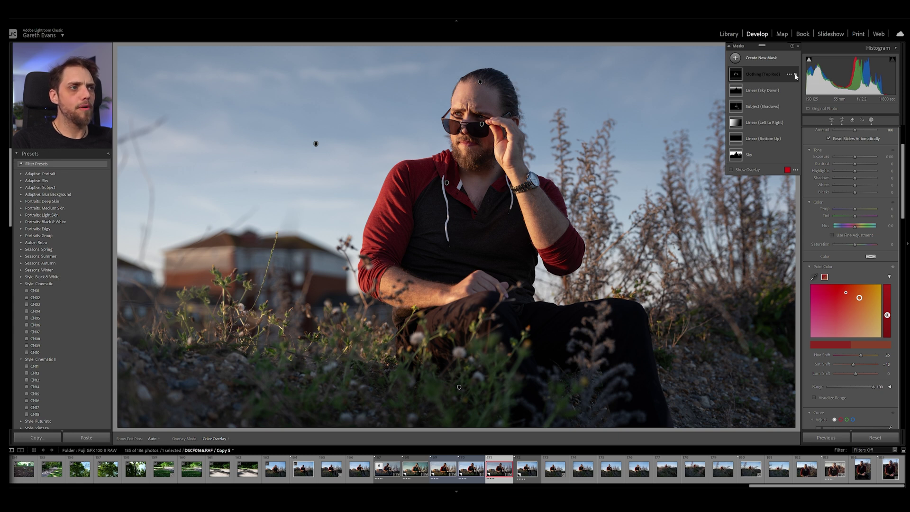
pyautogui.click(796, 76)
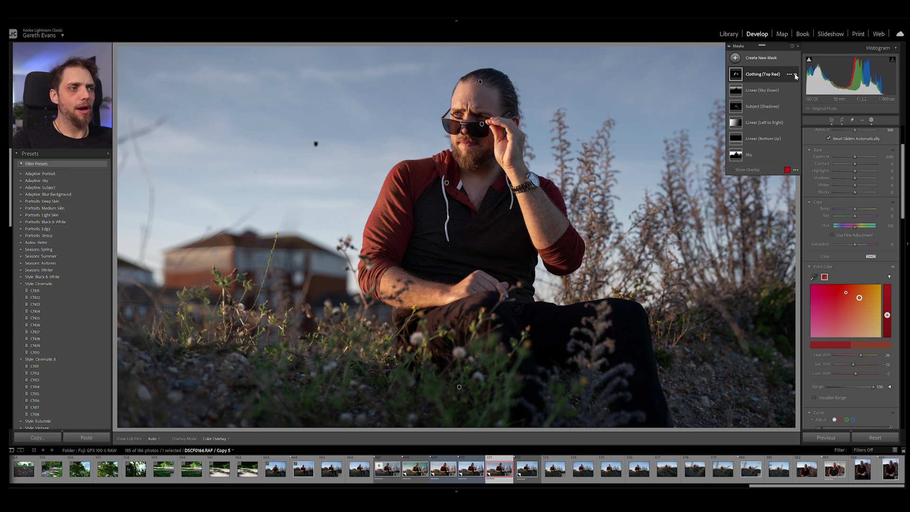
pyautogui.click(796, 77)
pyautogui.click(796, 76)
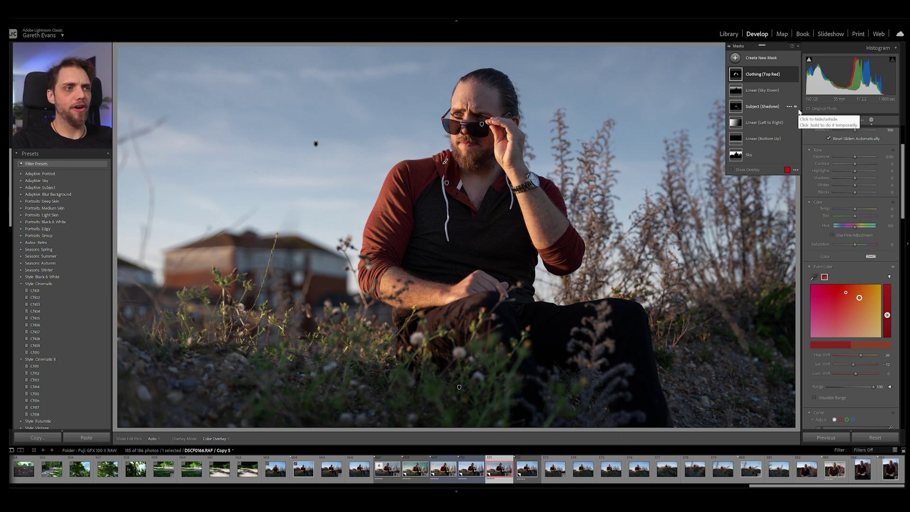
# Step: Add a new brush mask with flow 53, Auto Mask on and size 8
pyautogui.click(758, 58)
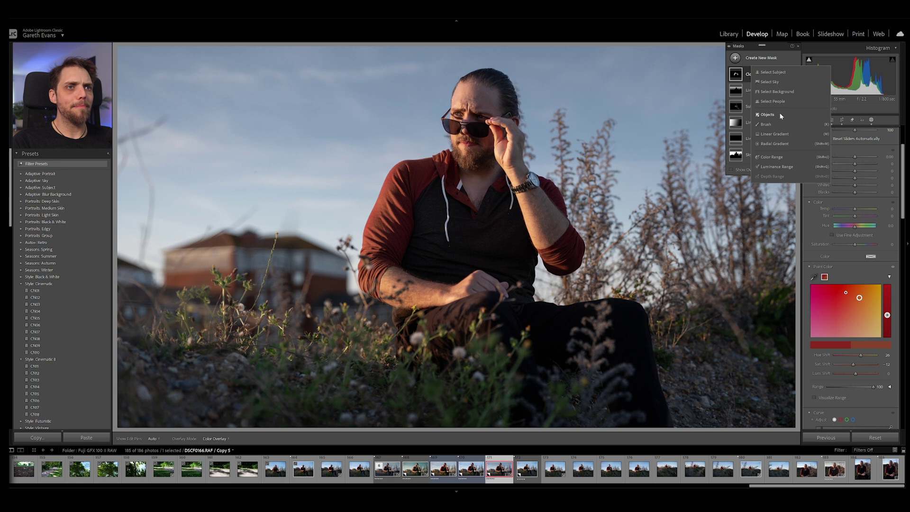
pyautogui.click(767, 124)
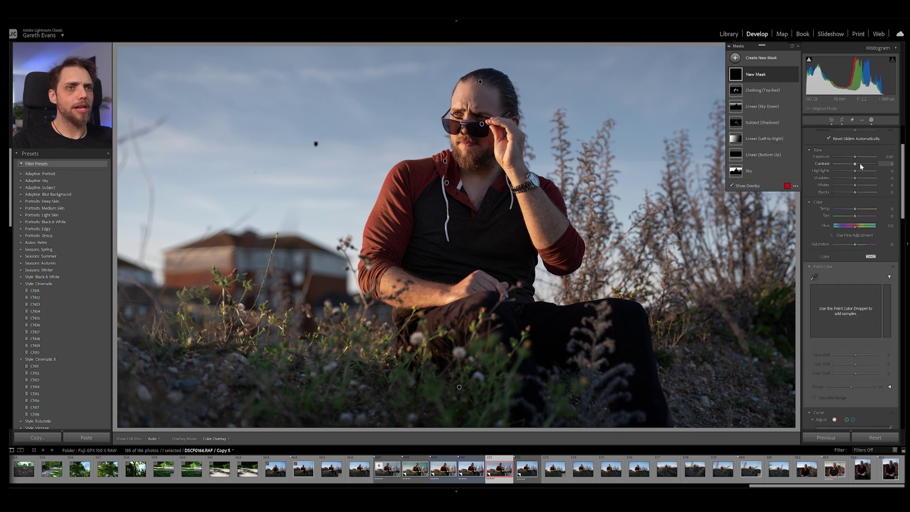
pyautogui.press('5')
pyautogui.press('3')
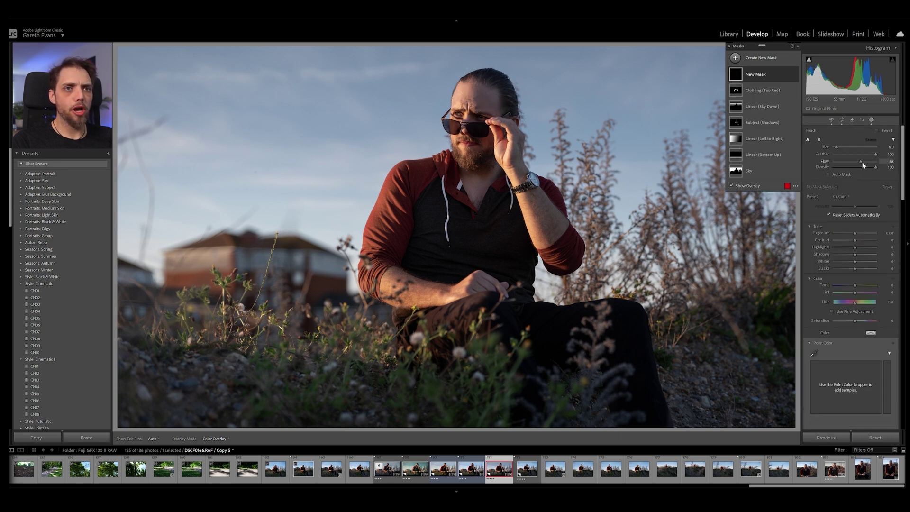
pyautogui.click(840, 173)
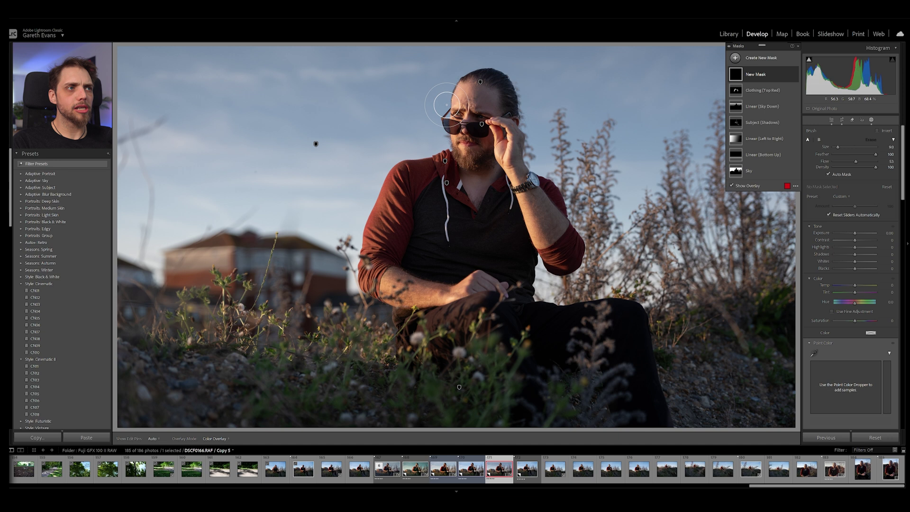
pyautogui.press(']')
pyautogui.press(']')
pyautogui.press('h')
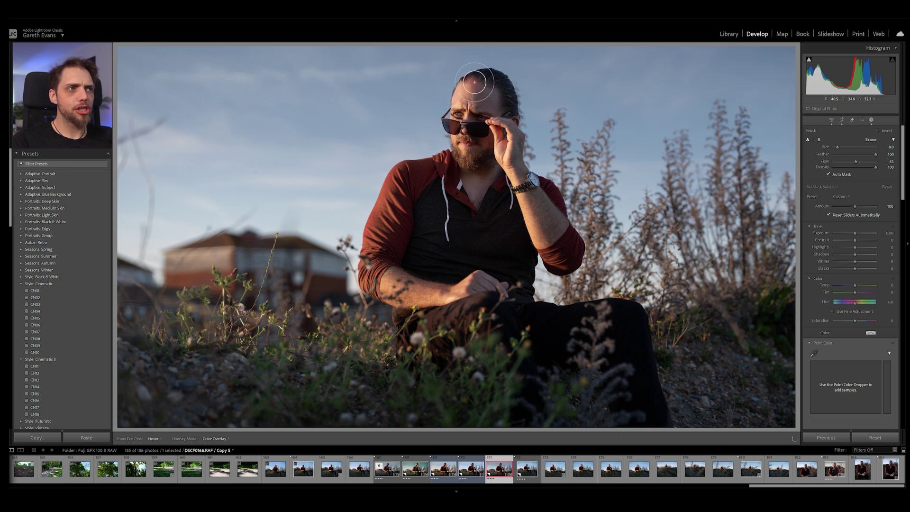
pyautogui.press('h')
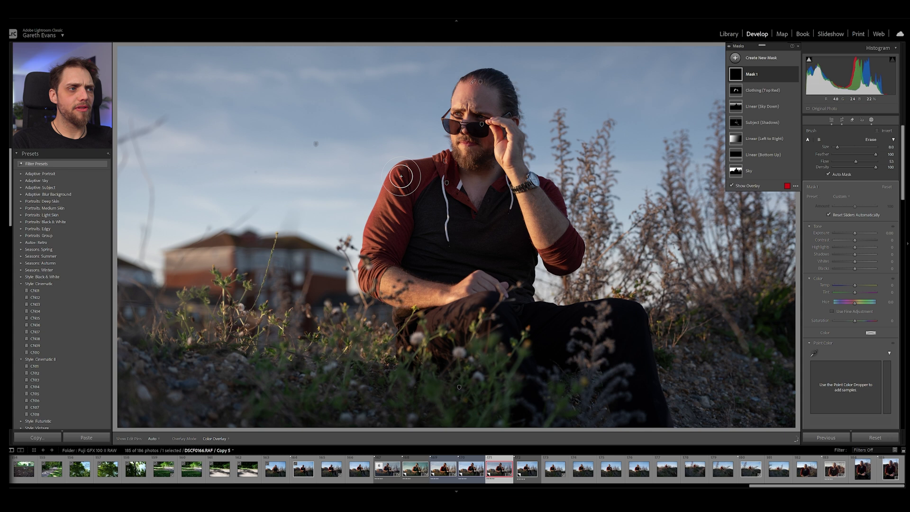
pyautogui.press('h')
# Step: Paint the sunlit shoulder skin, then set Exposure to 0.33 and Temp to 10
pyautogui.moveTo(400, 242); pyautogui.dragTo(398, 180)
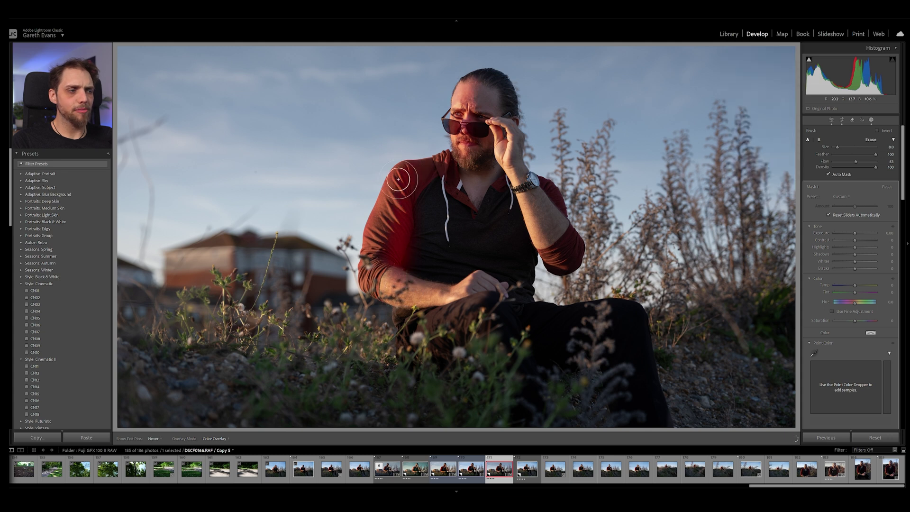
pyautogui.press('h')
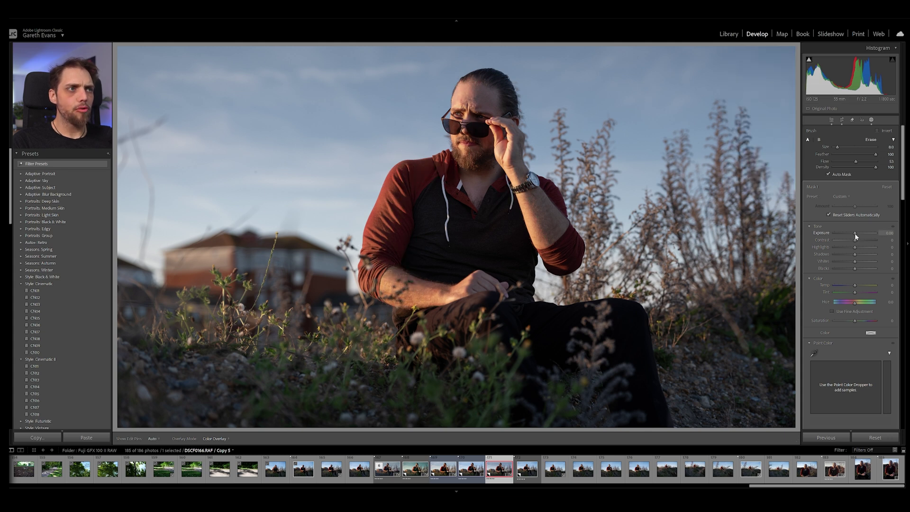
pyautogui.moveTo(857, 235); pyautogui.dragTo(858, 234)
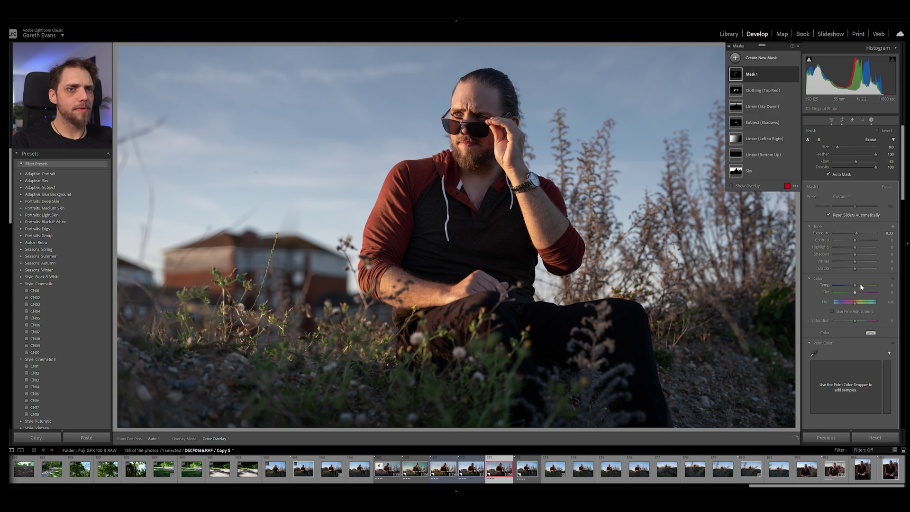
pyautogui.moveTo(856, 288); pyautogui.dragTo(859, 288)
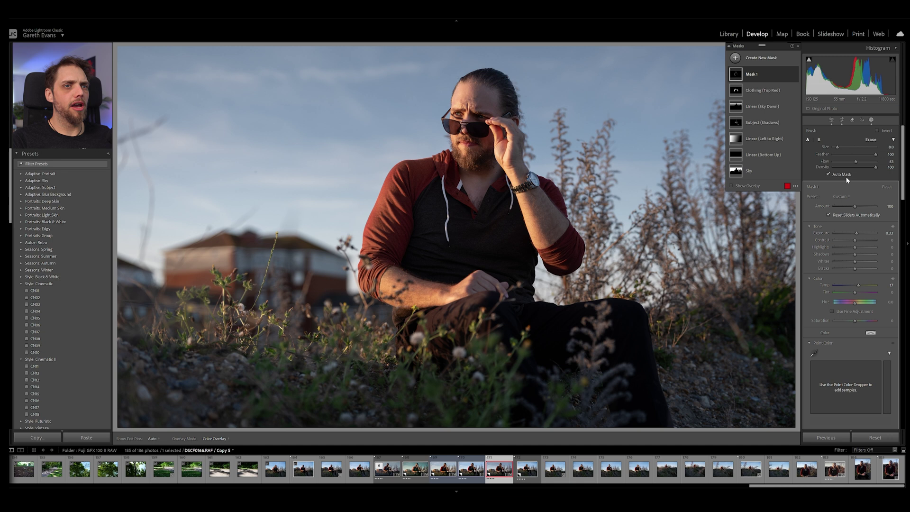
# Step: Check the before/after view, then rename Mask 1 to 'Skin (Sunlight)'
pyautogui.press('\\')
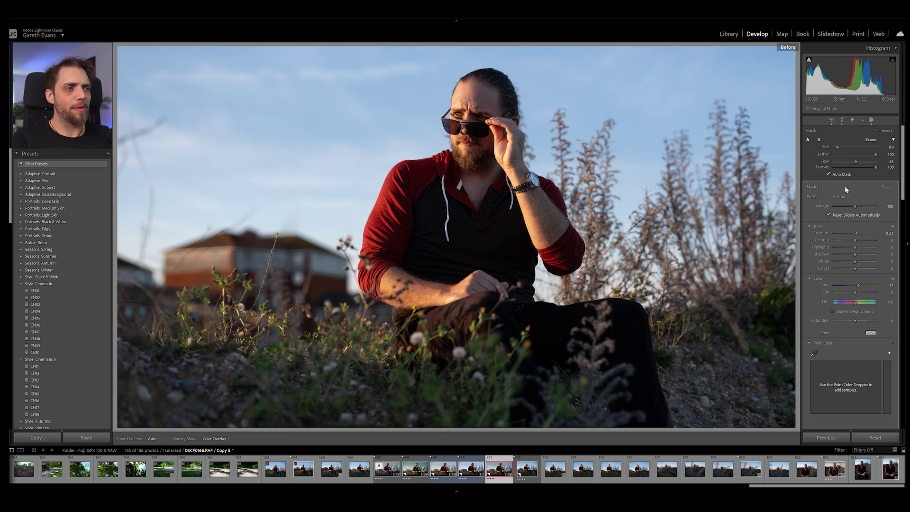
pyautogui.press('\\')
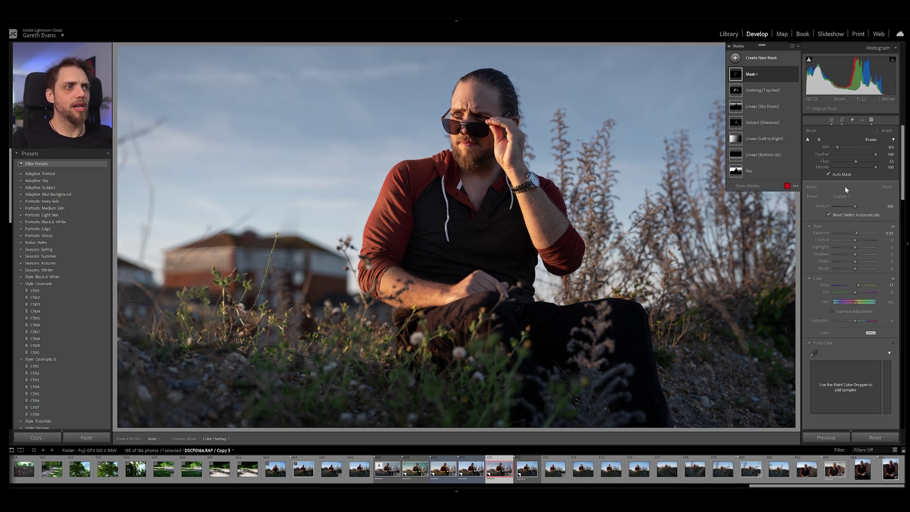
pyautogui.click(760, 72)
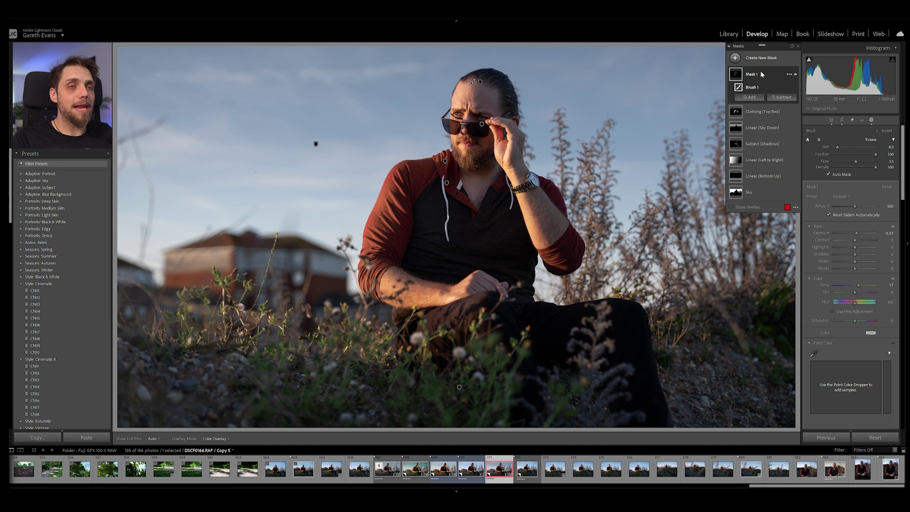
pyautogui.doubleClick(761, 73)
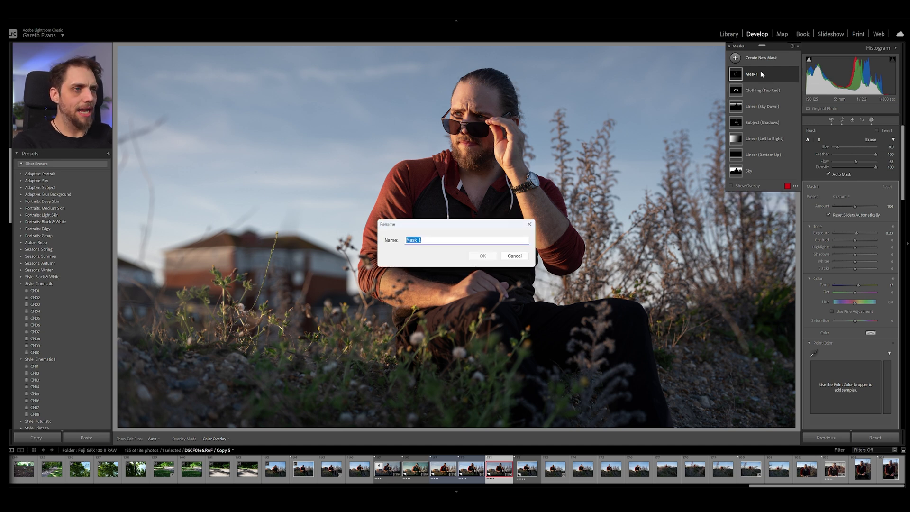
pyautogui.write('Skin (Sun')
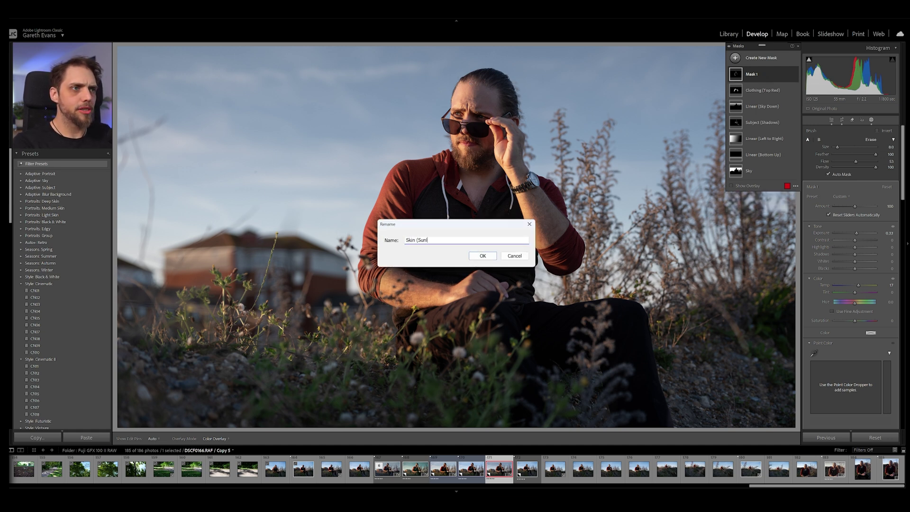
pyautogui.write('light)')
pyautogui.press('Return')
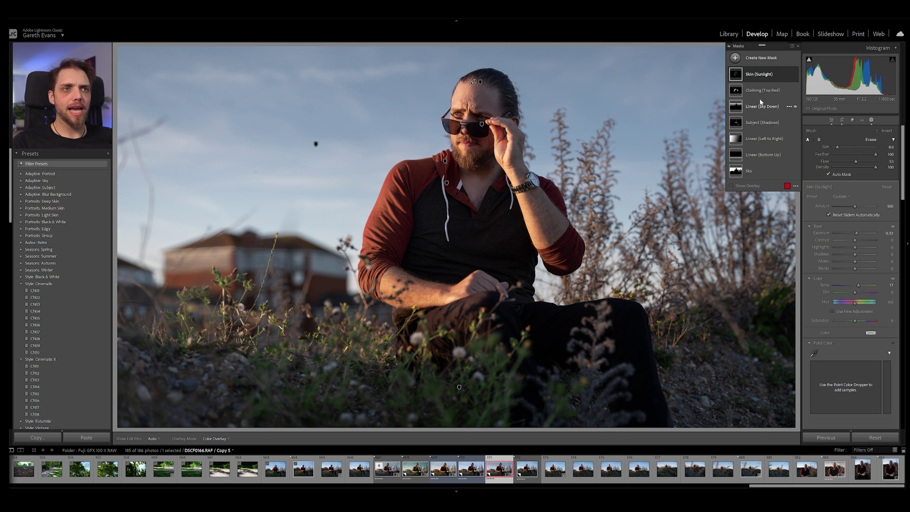
pyautogui.click(795, 107)
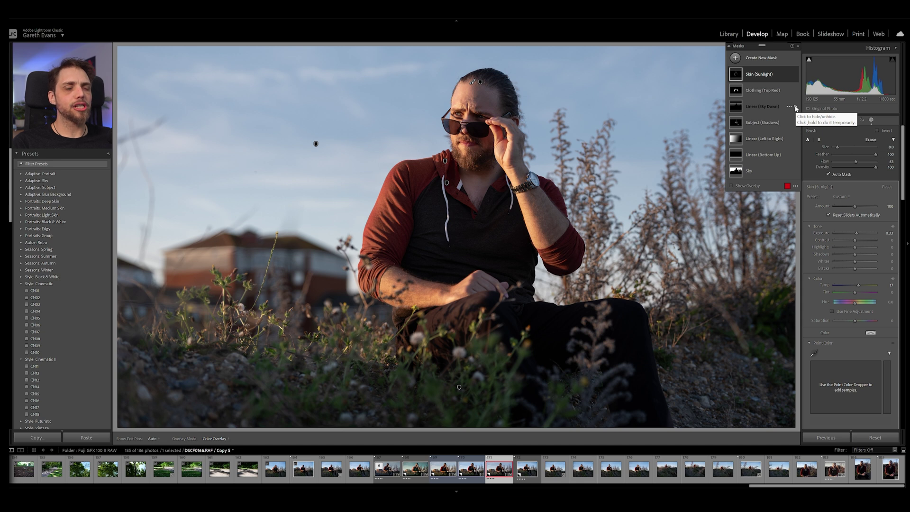
pyautogui.click(796, 106)
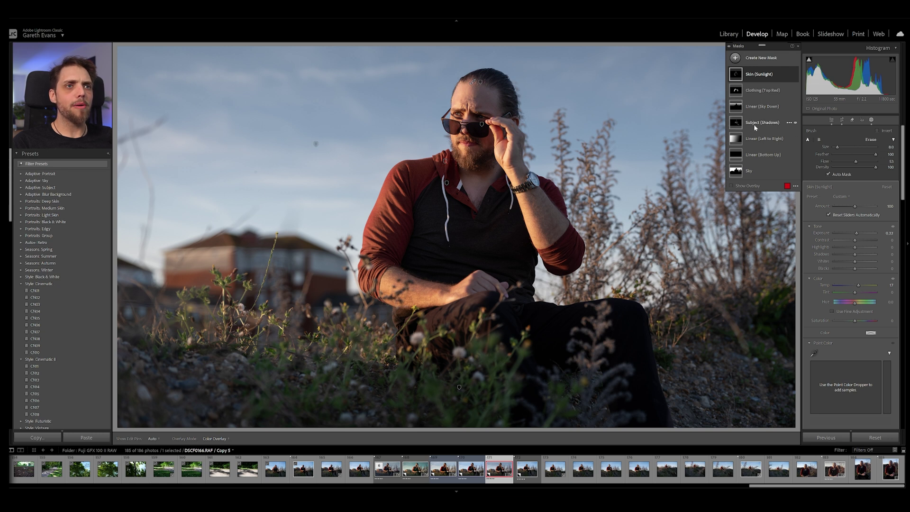
pyautogui.click(796, 91)
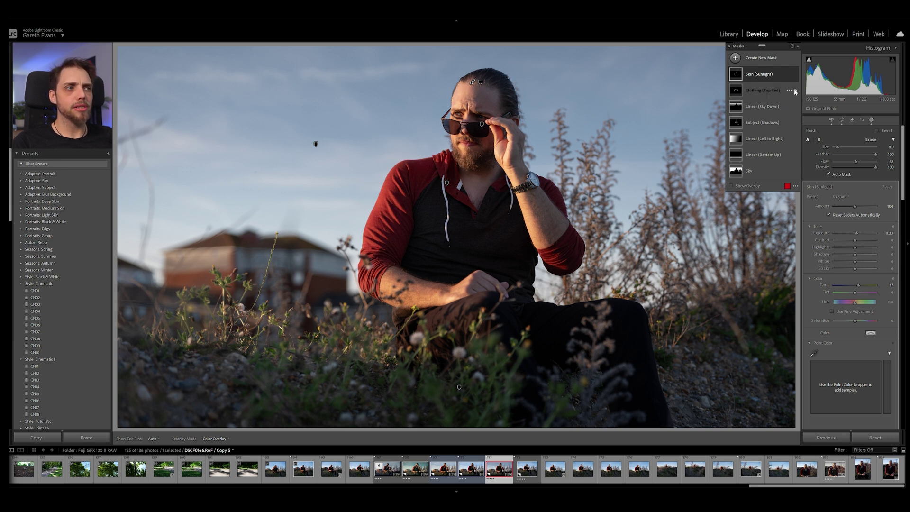
pyautogui.click(796, 90)
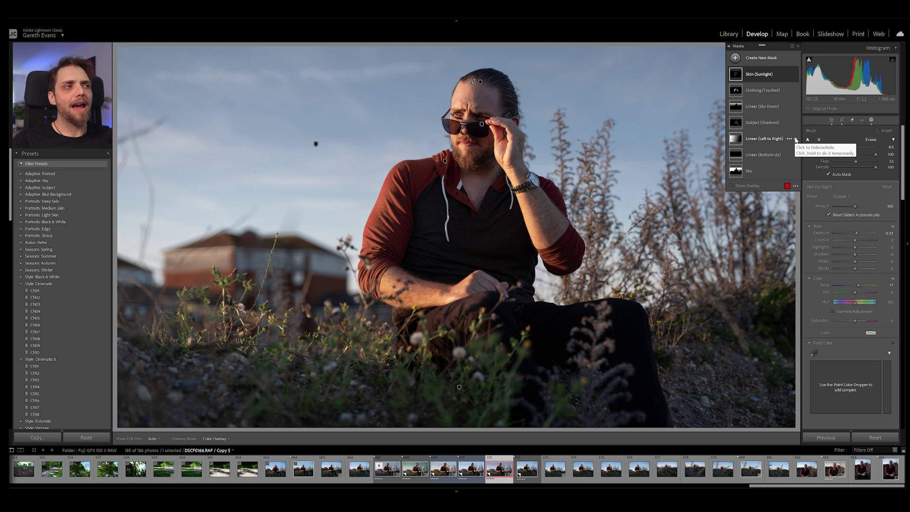
pyautogui.click(795, 139)
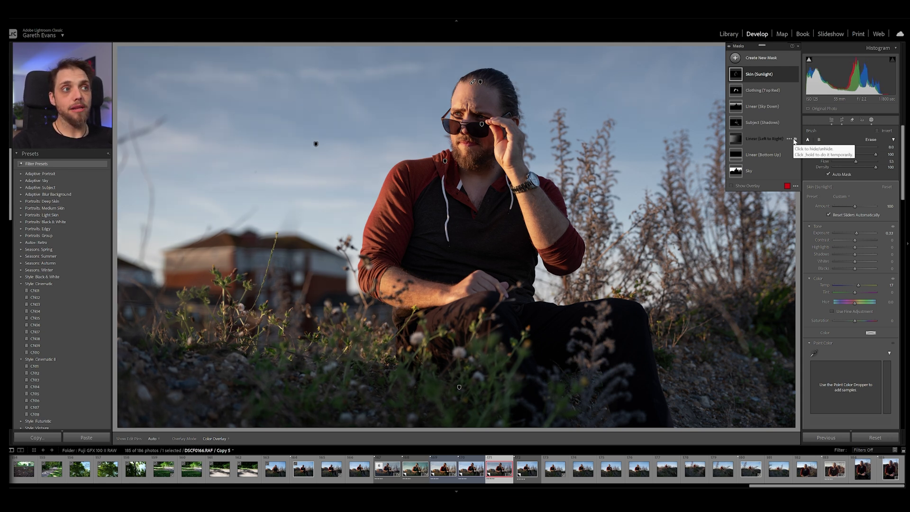
pyautogui.click(795, 139)
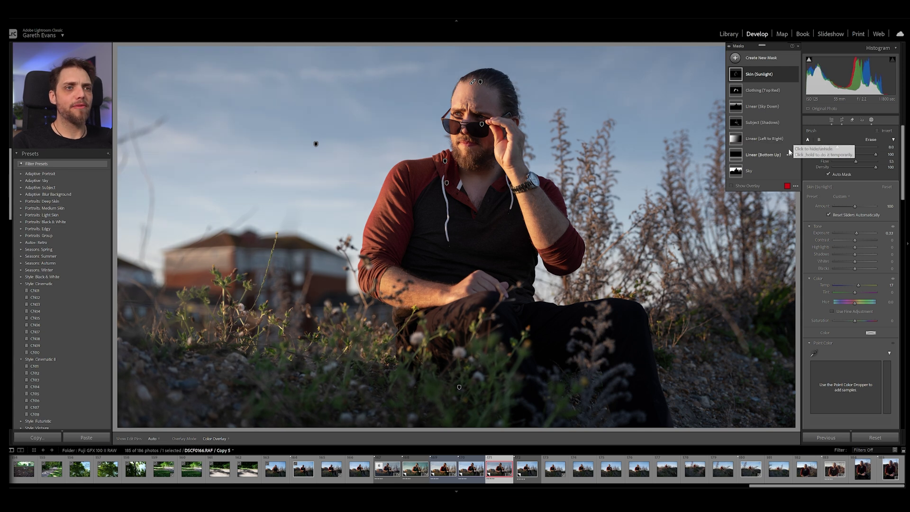
pyautogui.click(795, 156)
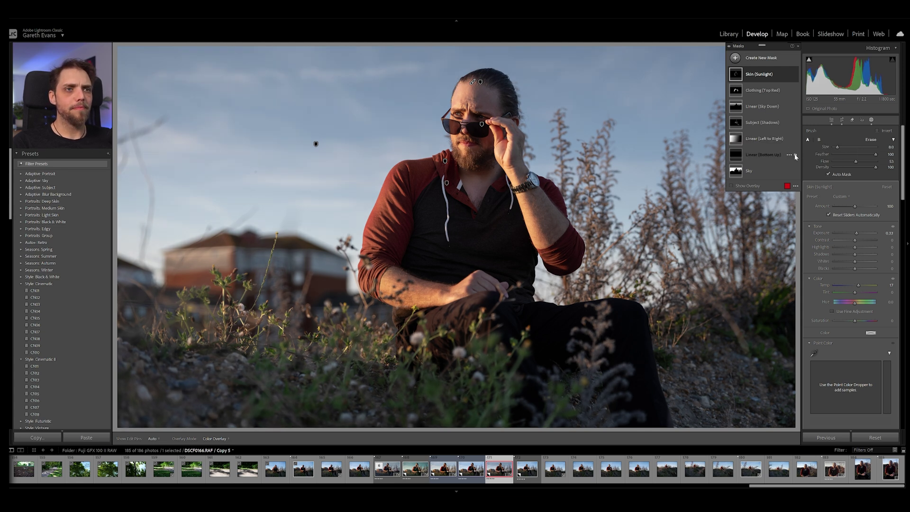
pyautogui.click(796, 155)
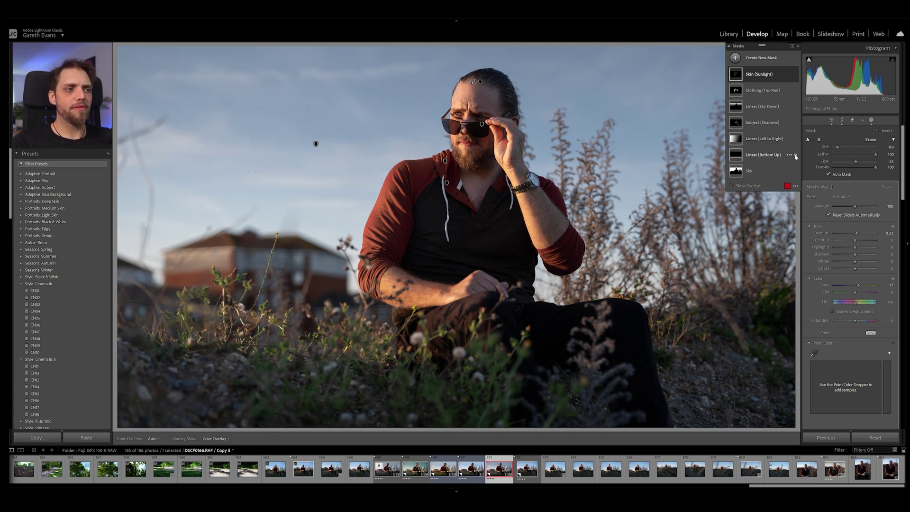
pyautogui.click(729, 47)
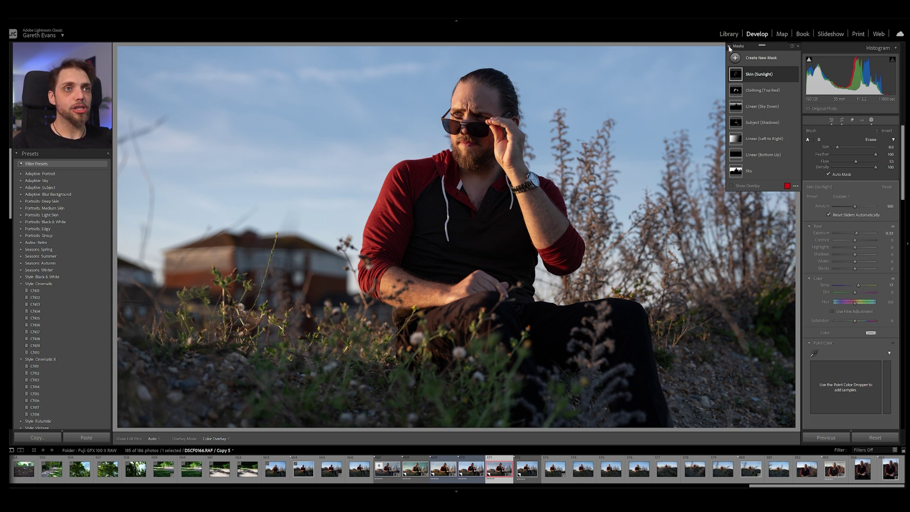
pyautogui.click(729, 47)
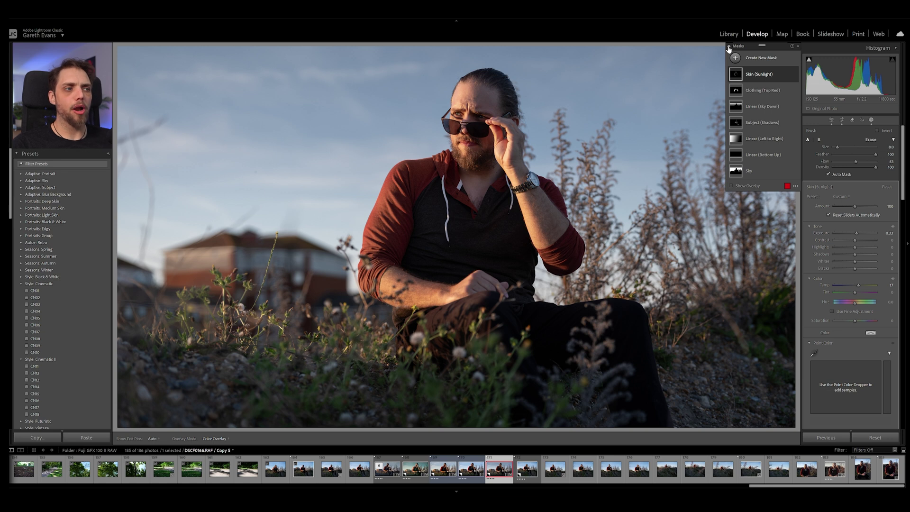